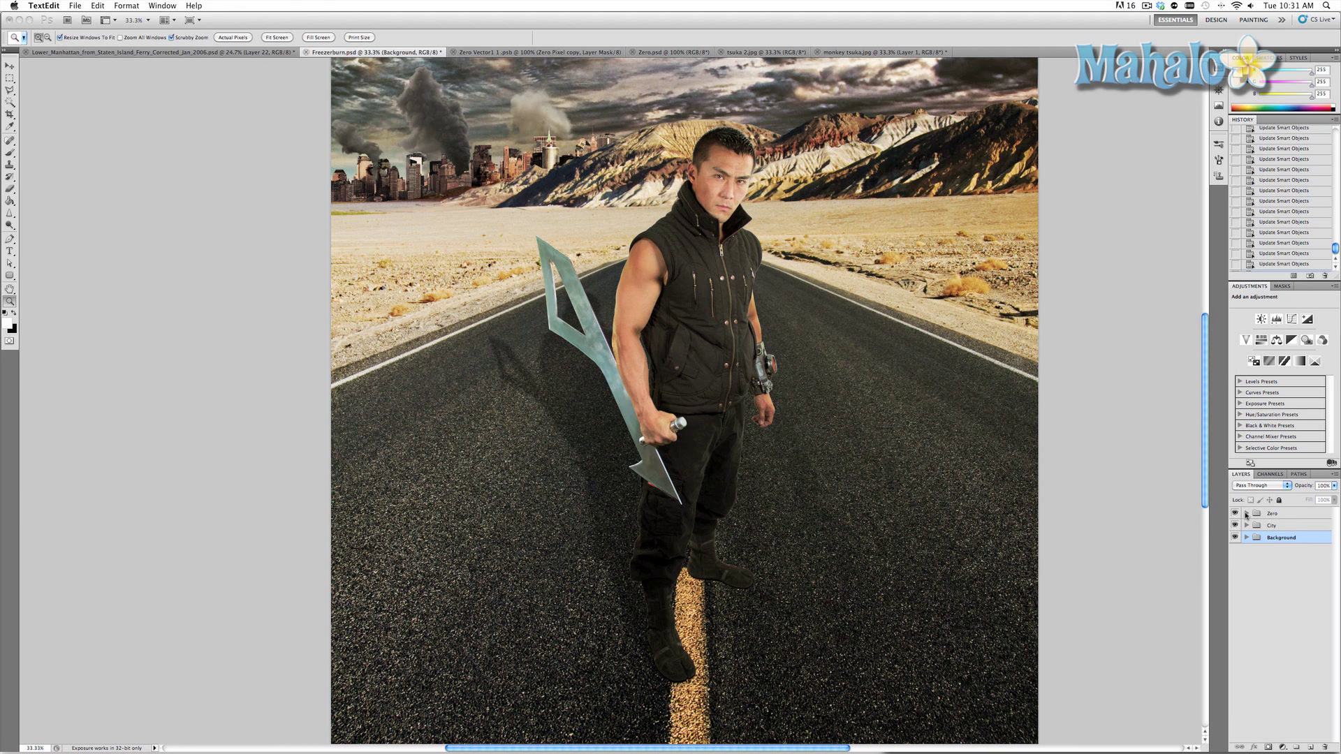
- Expand the Zero group and open the Zero smart object's contents for editing
click(1247, 516)
double_click(1286, 655)
click(748, 300)
alt+click(623, 201)
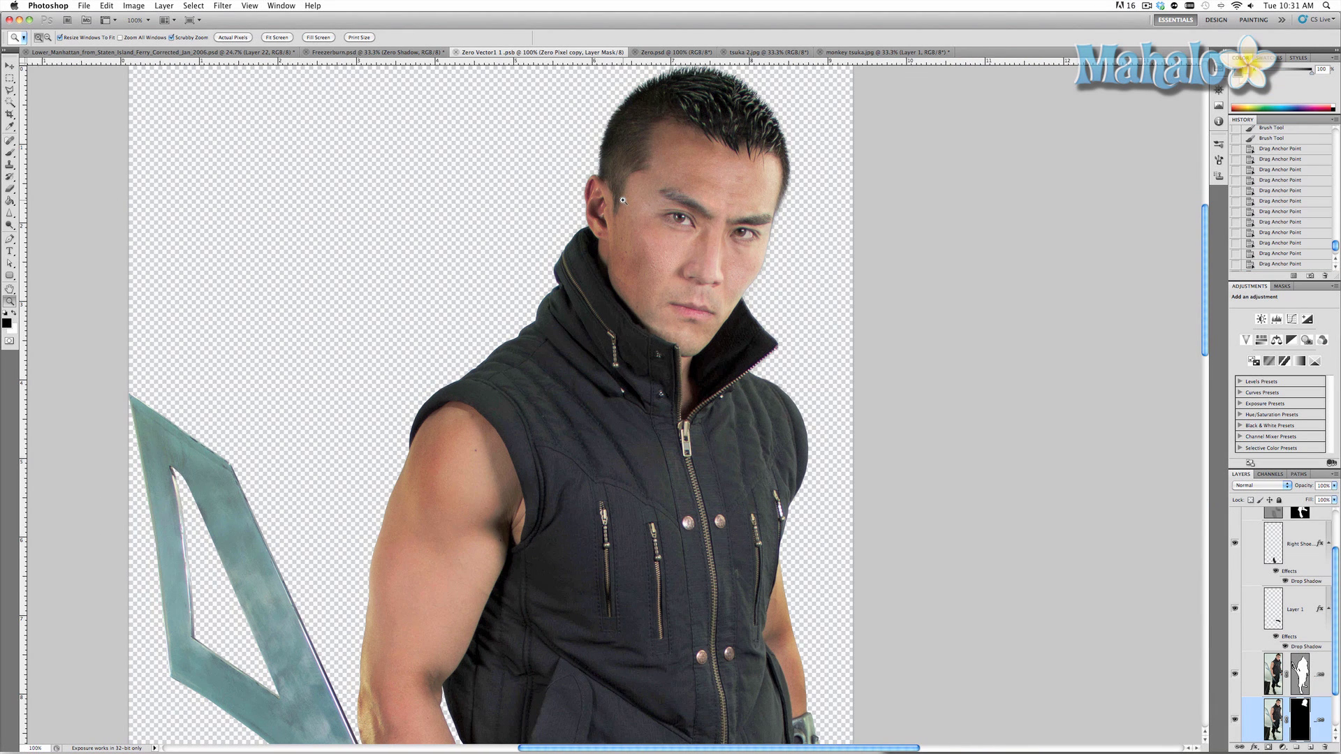
- Duplicate the lowest masked Zero Pixel layer and delete the duplicate's layer mask without applying it
scroll(621, 226, down, 5)
scroll(621, 226, down, 2)
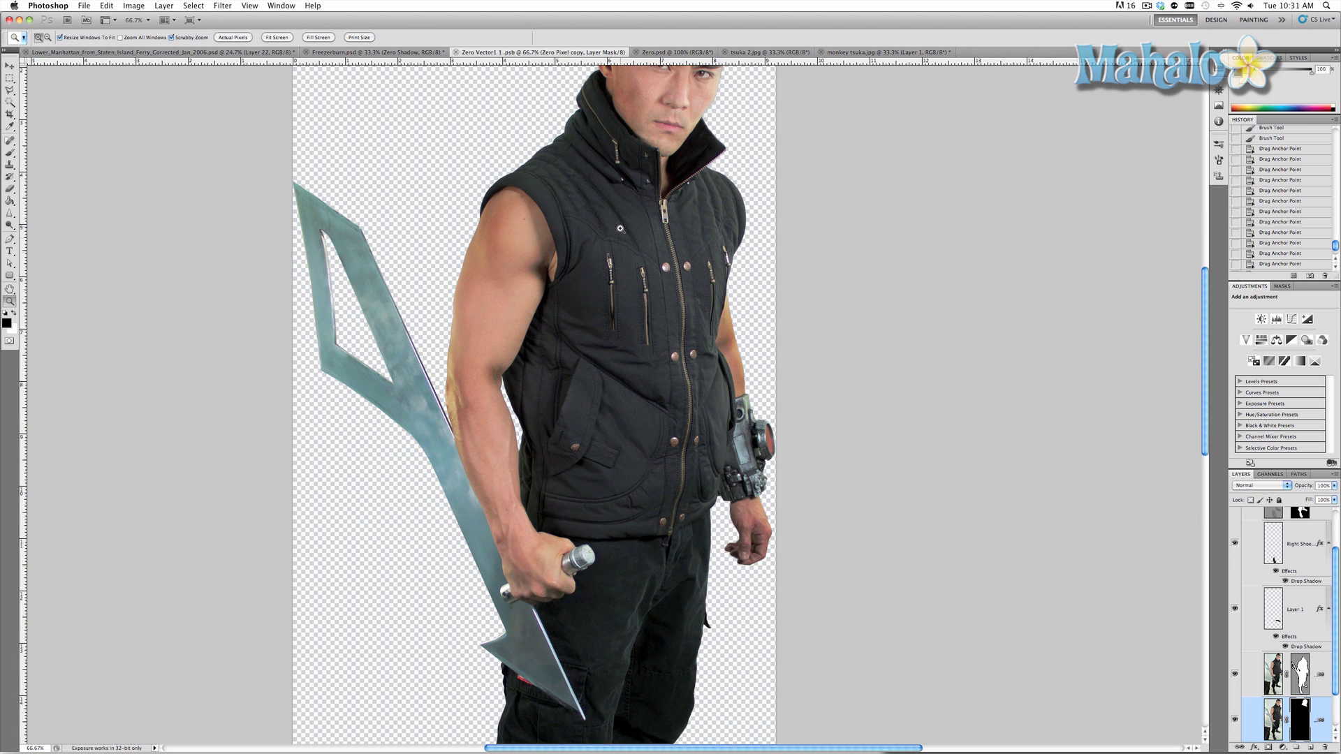
scroll(1269, 674, down, 3)
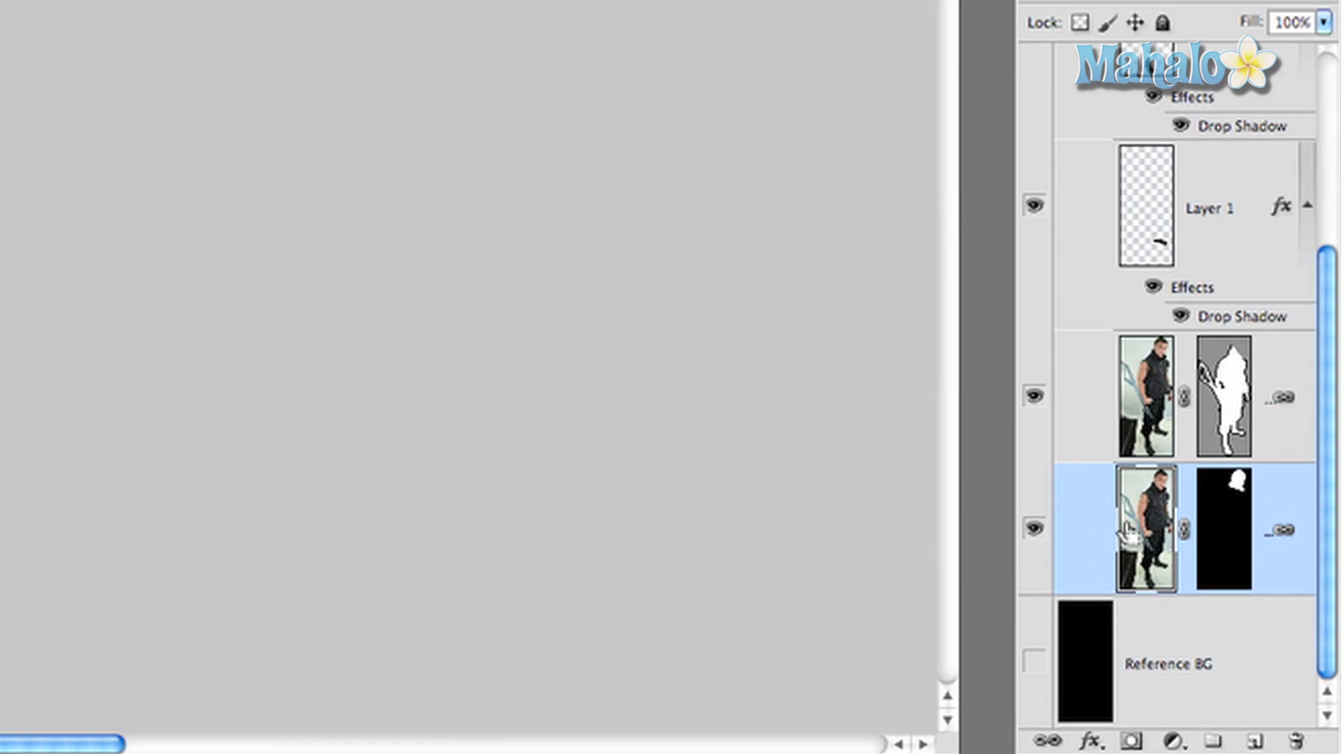
key(super+j)
scroll(1203, 631, down, 3)
click(1156, 534)
click(1226, 534)
drag(1221, 516, 1296, 742)
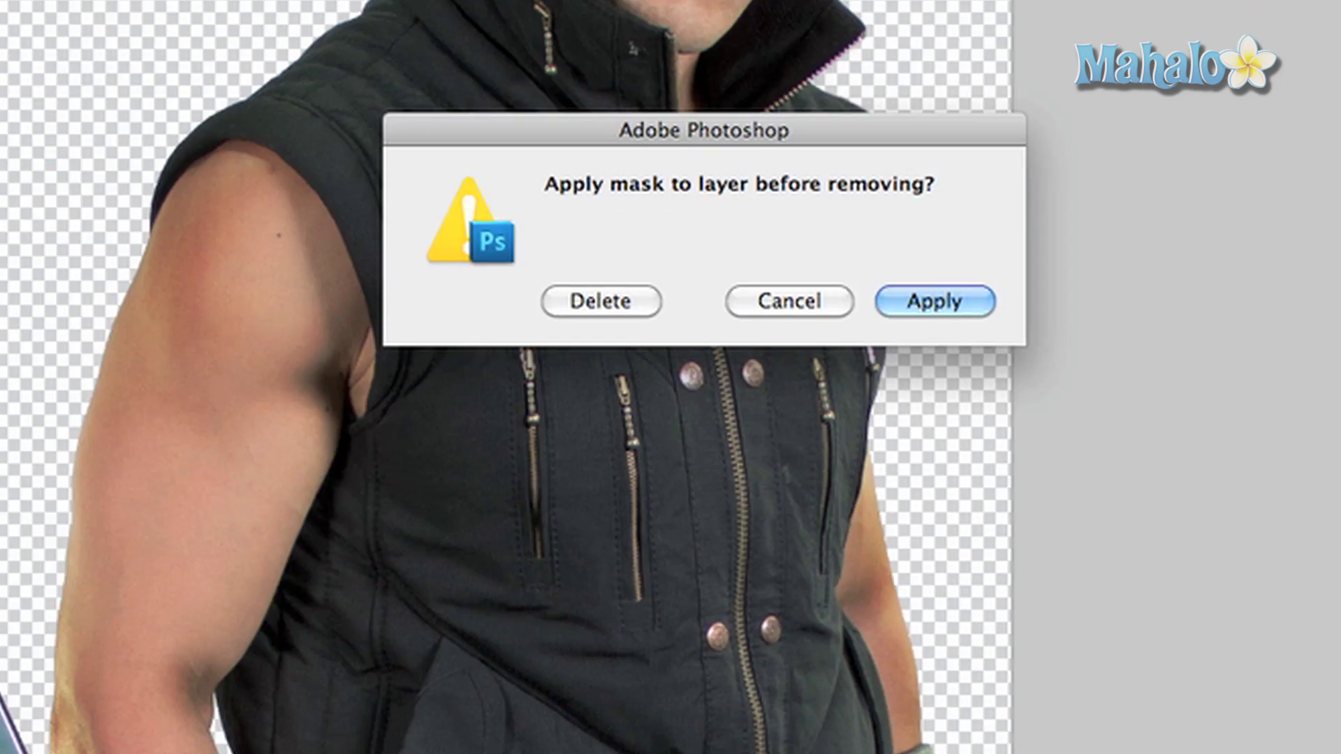
click(618, 303)
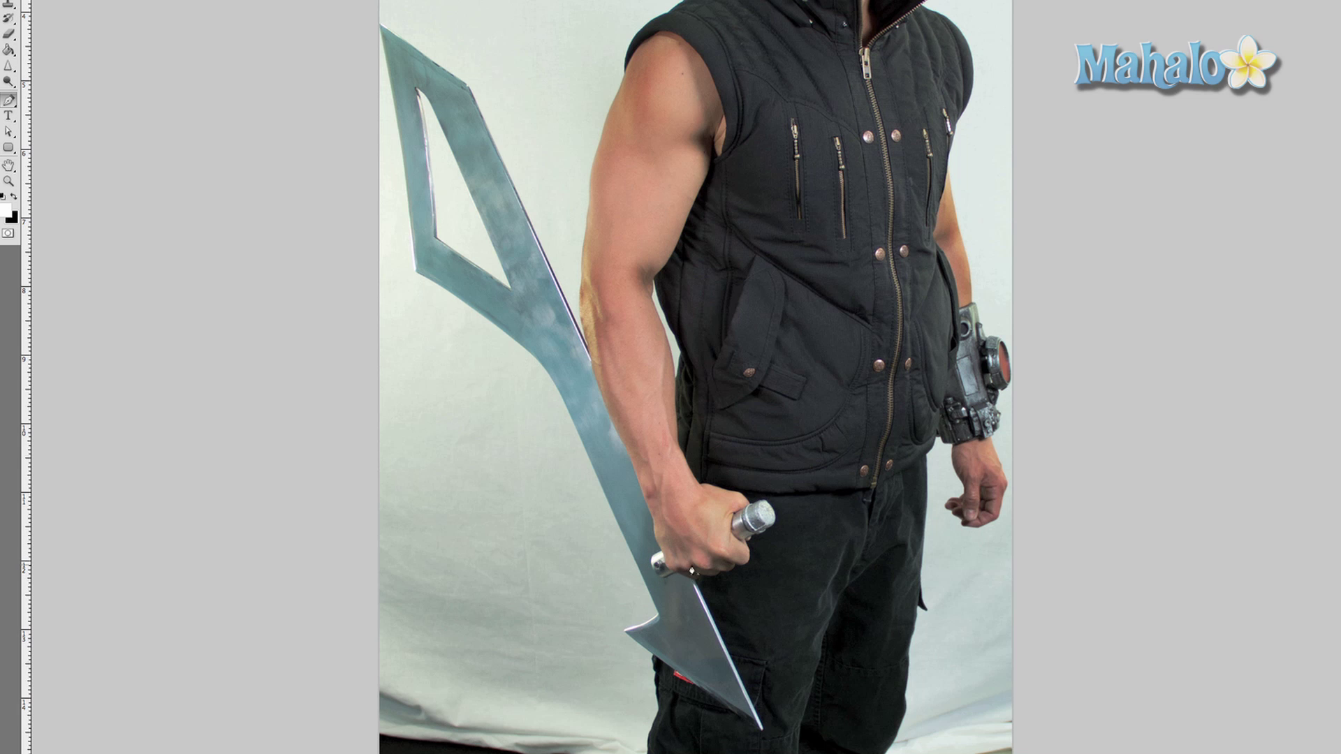
- Start a Pen tool path at the sword's lower tip and trace it around the hand and hilt
scroll(715, 640, down, 3)
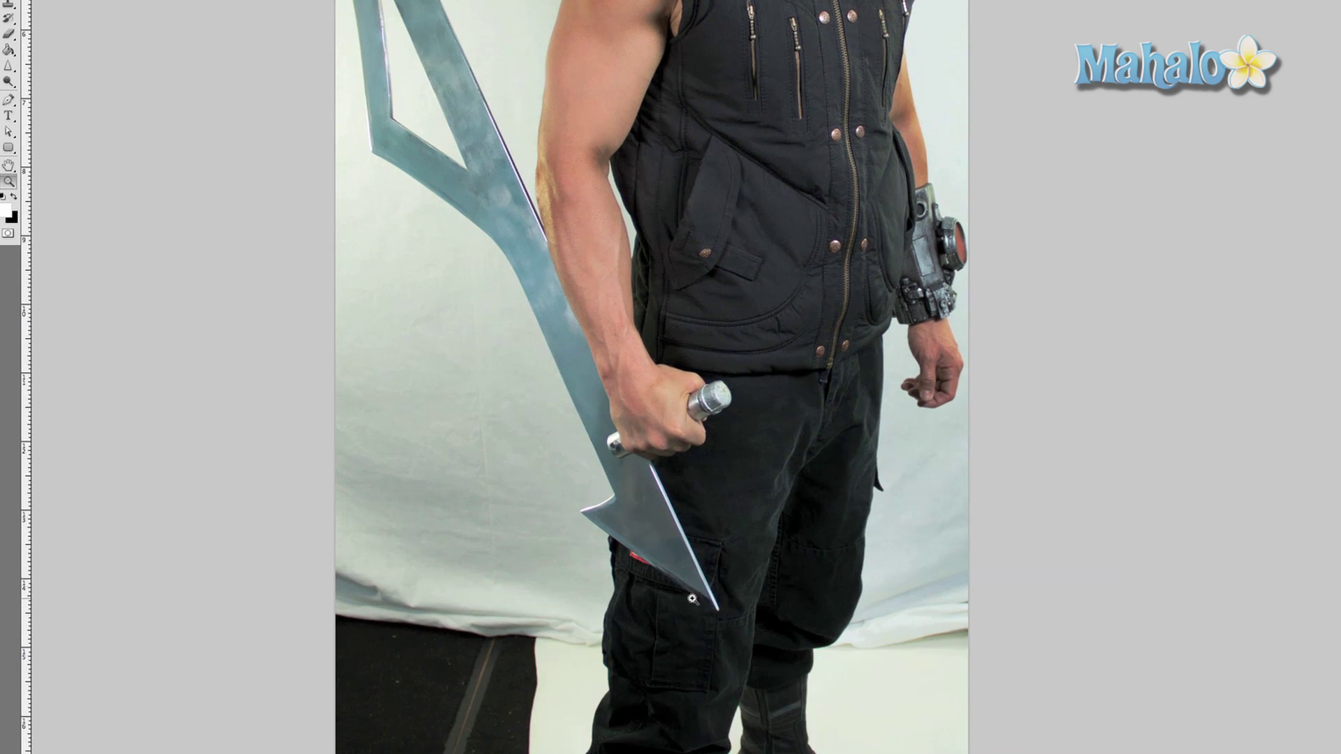
drag(707, 601, 740, 653)
scroll(745, 640, up, 5)
click(570, 198)
click(518, 179)
click(489, 165)
click(467, 175)
click(436, 191)
click(419, 188)
click(404, 178)
click(387, 159)
- Continue the path from the hilt up along the boundary between the sword and the wrist and forearm
drag(399, 25, 623, 360)
click(594, 225)
click(575, 178)
click(568, 164)
click(556, 126)
click(544, 94)
click(536, 74)
click(529, 50)
click(521, 26)
- Extend the path along the blade's long arm-side edge up to its upper corner
drag(521, 26, 720, 360)
click(707, 324)
click(696, 299)
click(684, 275)
click(668, 242)
click(648, 207)
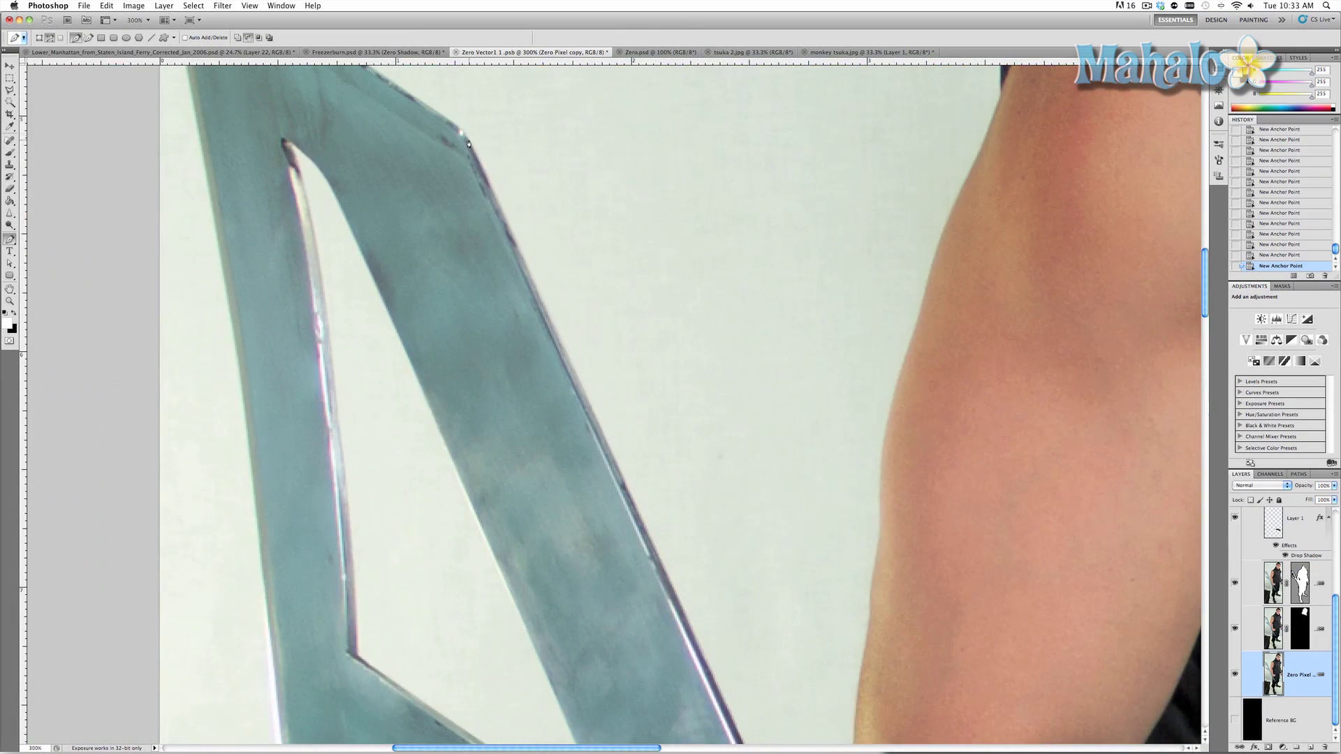
click(461, 131)
click(454, 125)
- Carry the path over the blade's topmost point and begin tracing down its outer left edge
scroll(455, 128, up, 5)
click(378, 112)
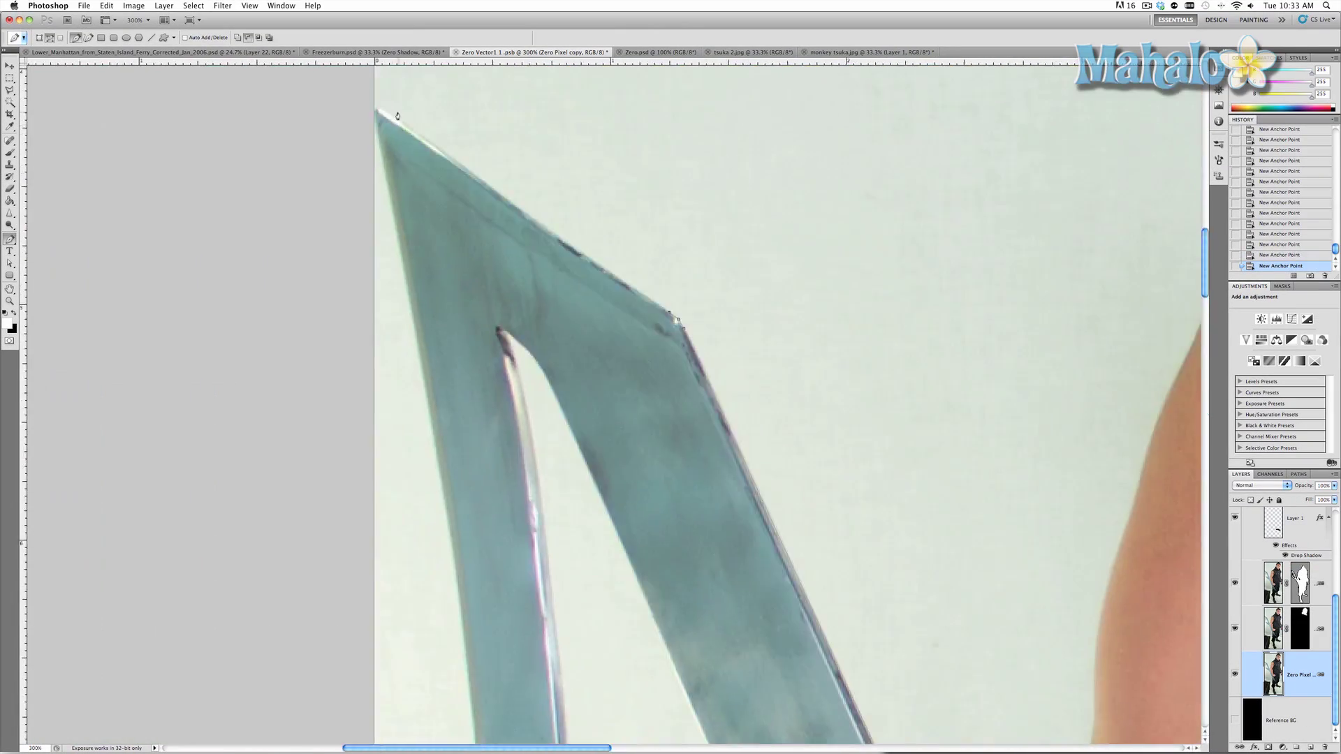
click(389, 195)
scroll(397, 197, down, 3)
click(402, 212)
click(416, 277)
click(431, 306)
click(444, 381)
- Trace the rest of the blade's outer left edge down to the corner below the inner opening
scroll(447, 374, down, 6)
click(459, 375)
click(471, 366)
click(477, 428)
click(480, 480)
click(482, 527)
click(485, 574)
click(492, 622)
click(494, 631)
click(501, 636)
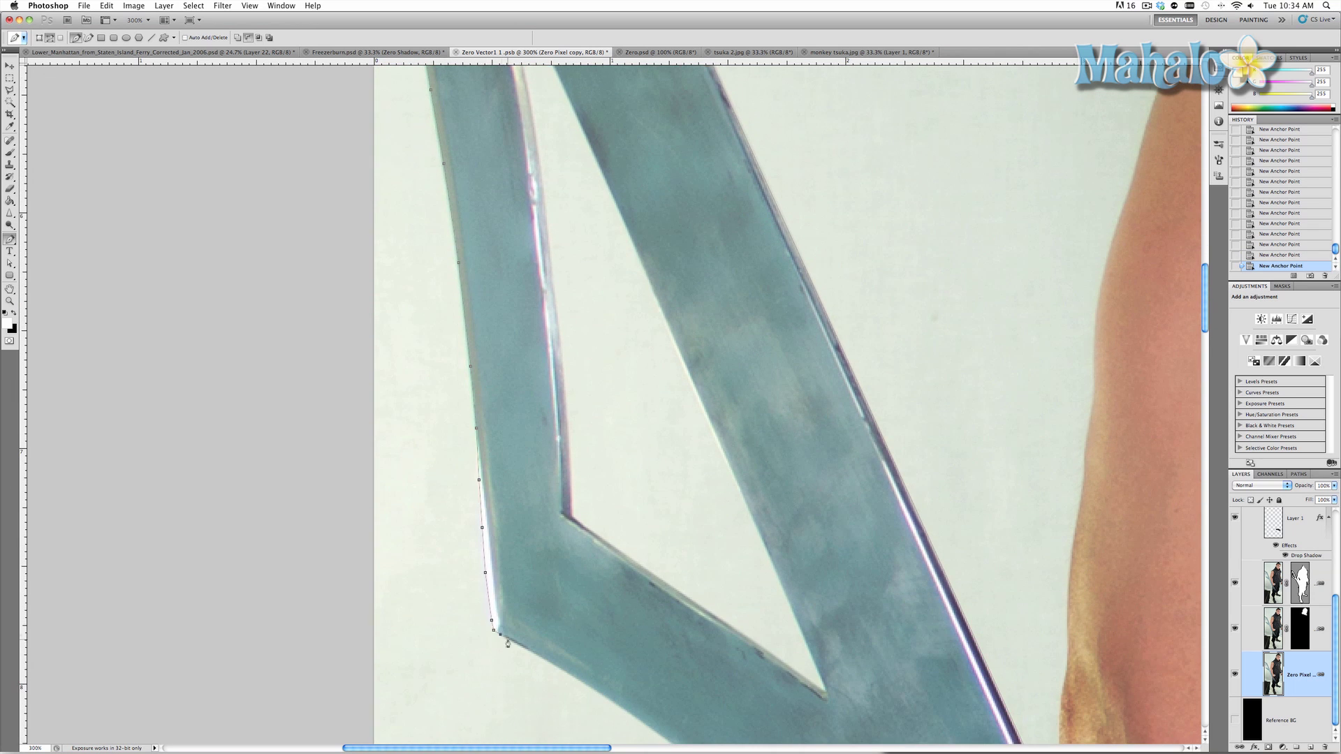
- Trace the blade's curved underside from the outer corner towards the narrow shaft
scroll(506, 637, down, 4)
click(431, 525)
click(487, 560)
scroll(487, 560, down, 5)
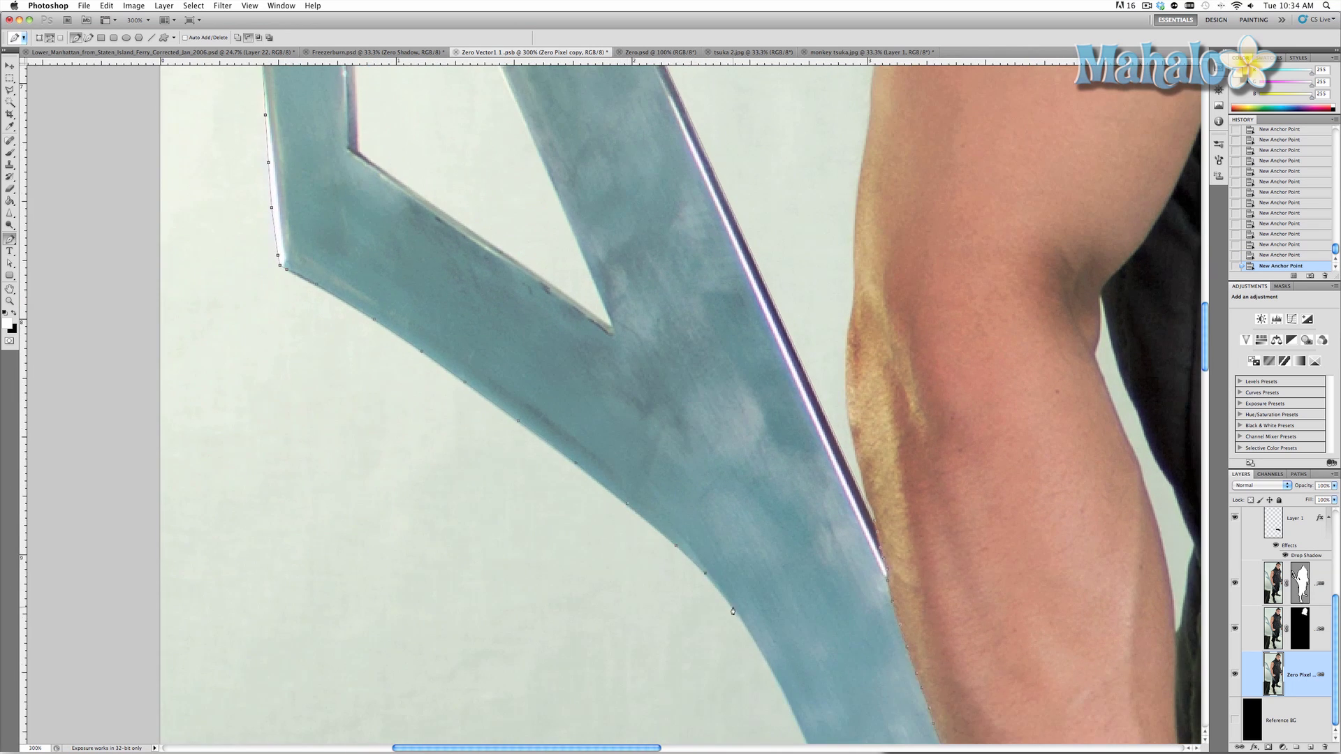
click(731, 605)
click(751, 632)
- Trace the left edge of the sword's narrow shaft down towards the barb
scroll(751, 632, down, 12)
click(729, 548)
click(750, 589)
click(732, 480)
click(759, 542)
click(772, 510)
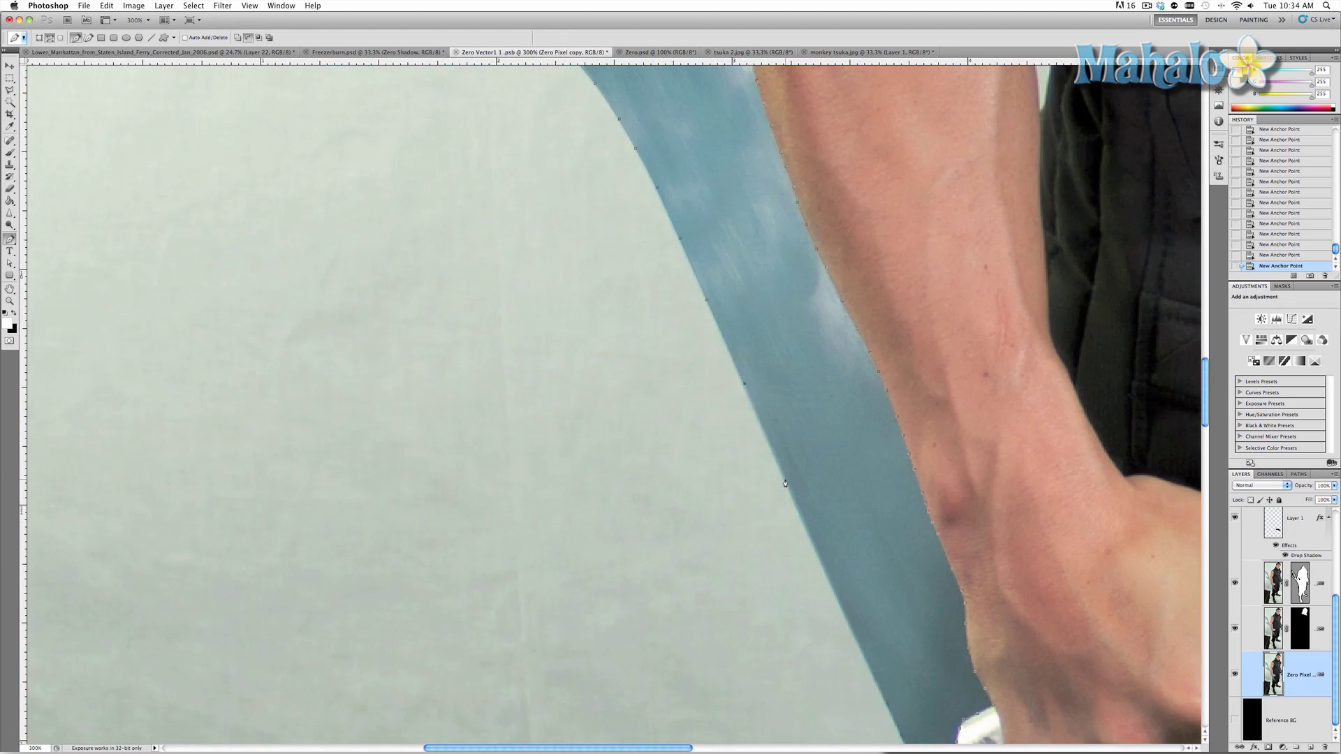
click(785, 482)
scroll(803, 492, down, 6)
click(823, 499)
click(855, 512)
scroll(954, 629, down, 2)
- Trace the barb and lower blade edge, close the path and apply it as the layer's vector mask
click(1031, 594)
click(1020, 604)
click(1000, 619)
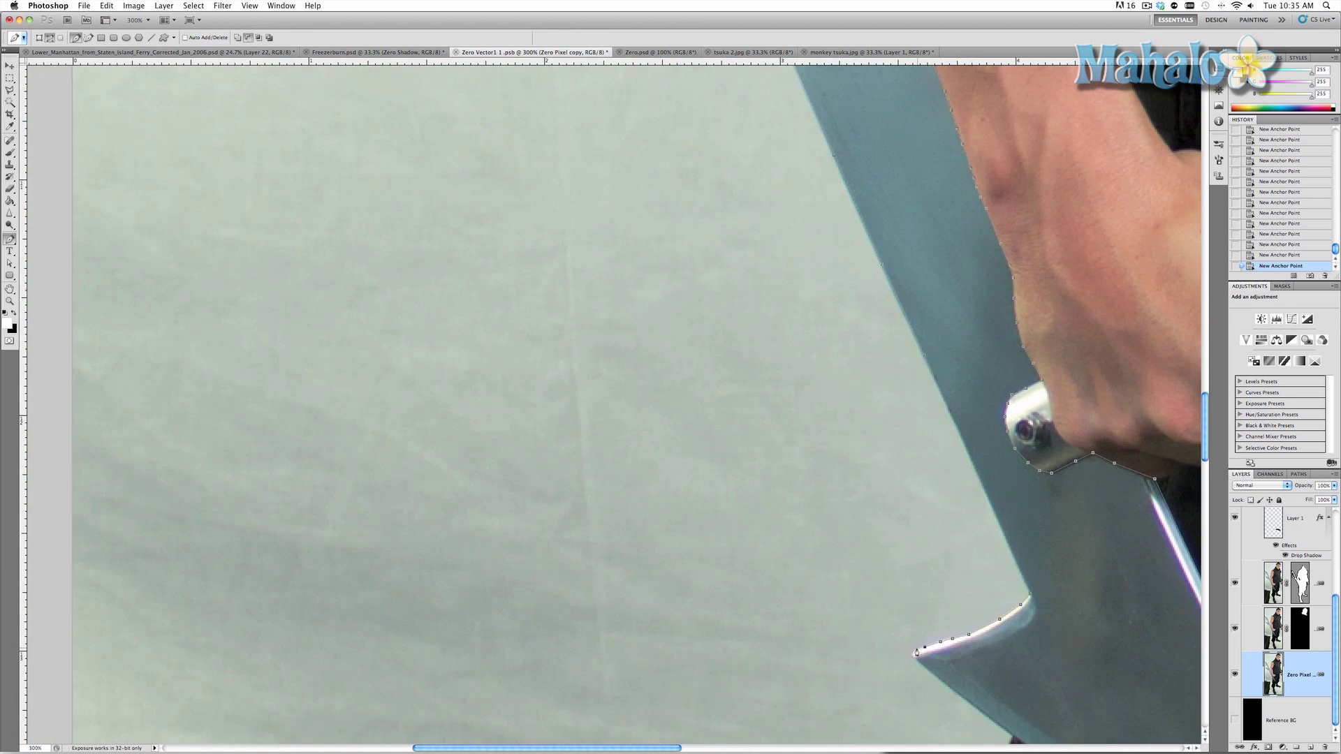
scroll(925, 651, down, 6)
scroll(925, 651, right, 3)
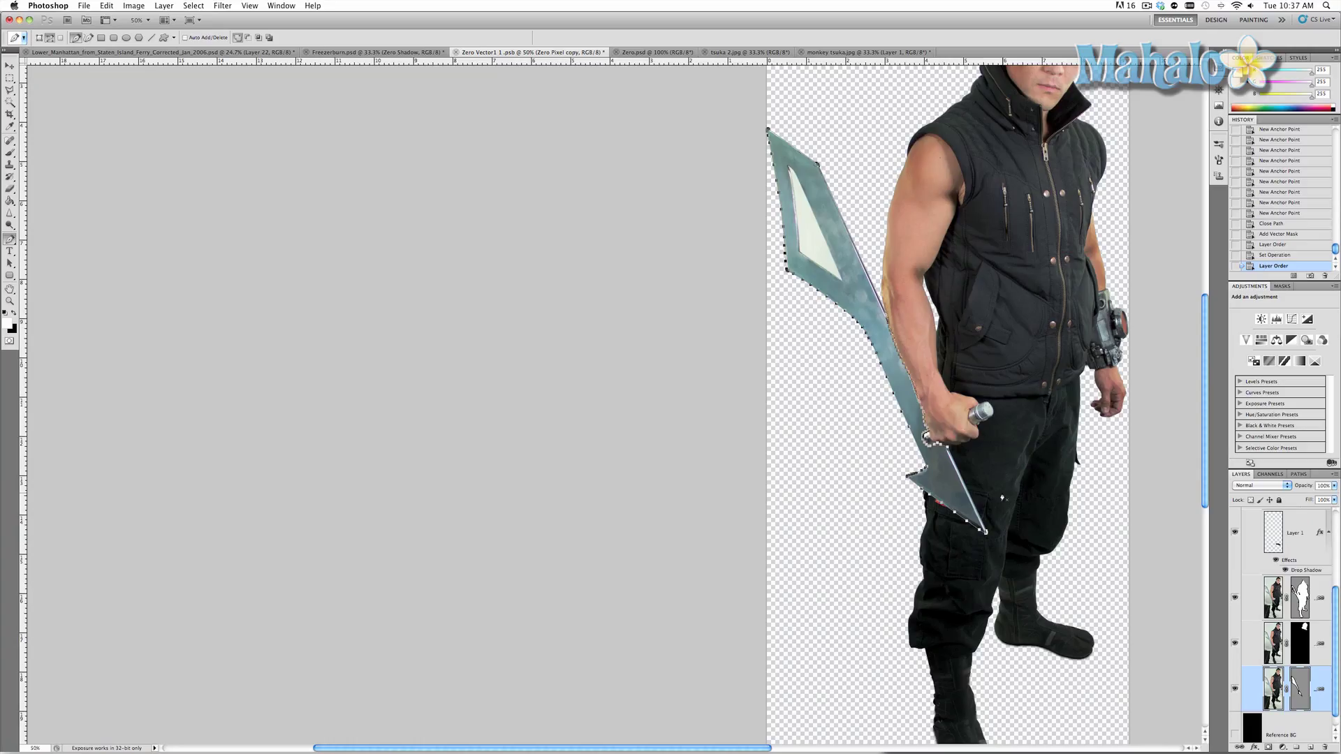
- Move the sword layer above the other Zero Pixel layers and hide the full-figure layer
drag(1254, 704, 1250, 568)
click(1234, 633)
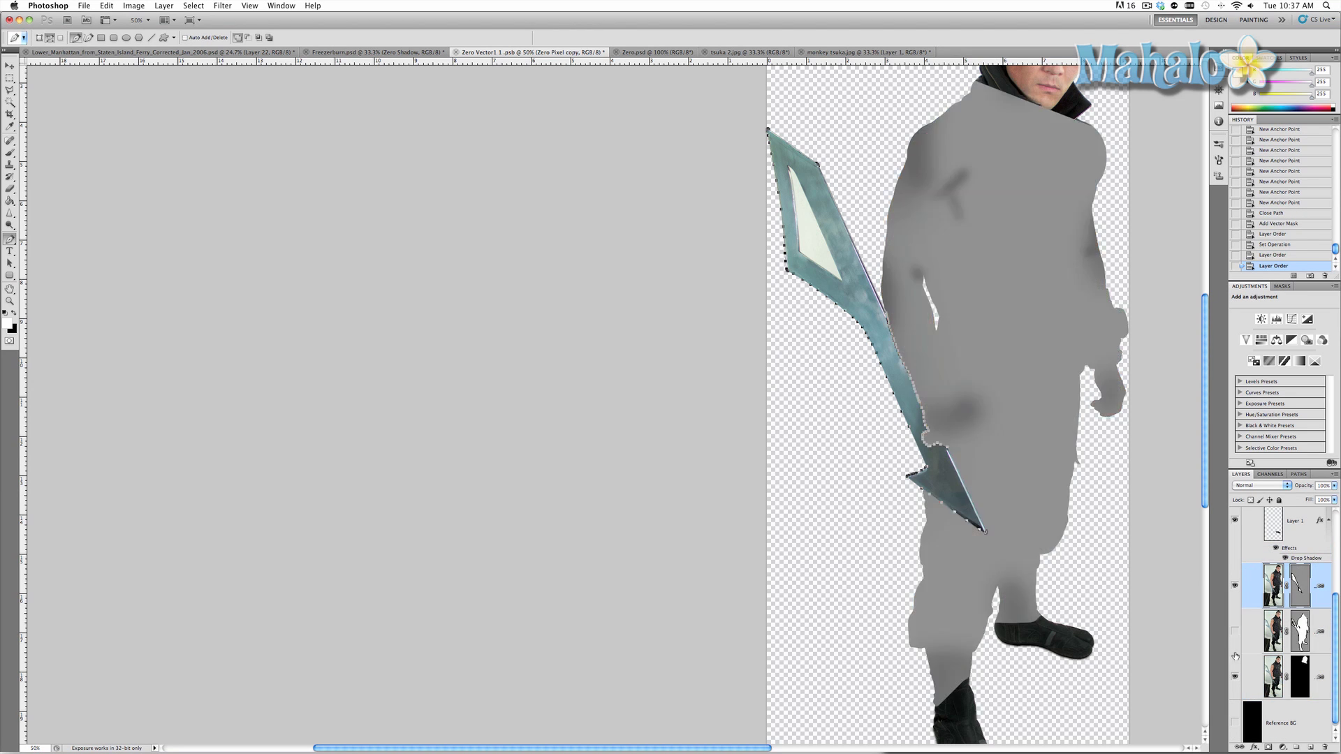
scroll(1235, 683, up, 1)
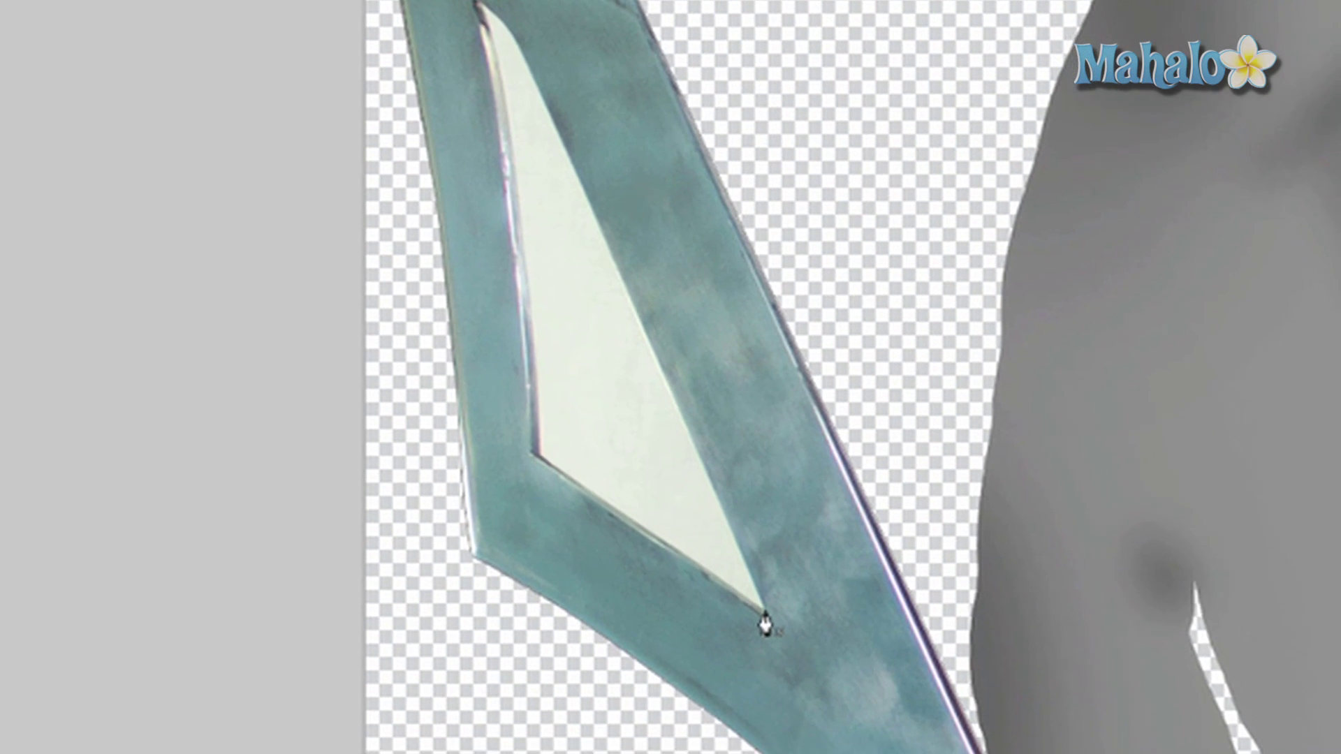
- Trace the right edge of the blade's inner opening from its lower corner to its top with the Pen tool
key(z)
click(684, 529)
click(684, 529)
key(p)
click(956, 633)
click(794, 304)
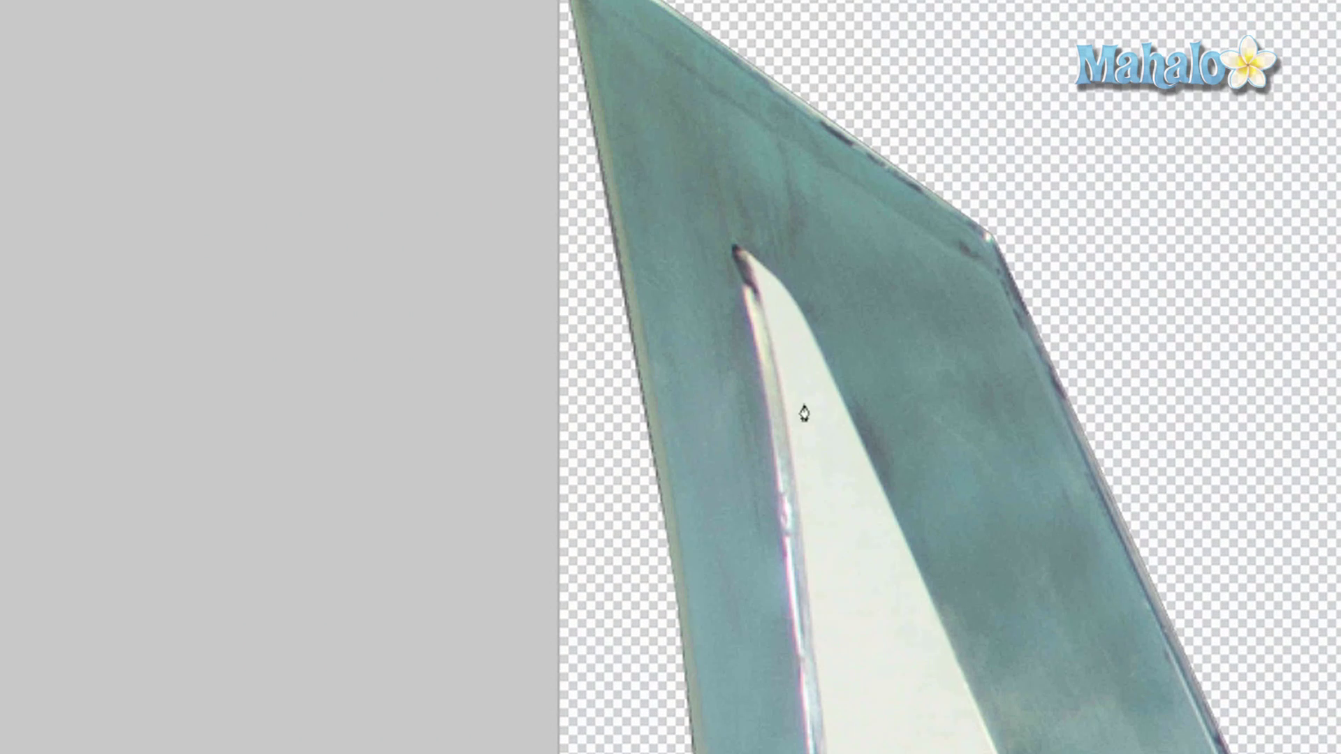
click(789, 293)
click(769, 273)
click(751, 255)
click(745, 257)
- Trace the left edge of the blade's inner opening down to its lower-left corner
click(752, 269)
click(765, 308)
click(779, 379)
click(800, 508)
click(813, 643)
click(514, 375)
click(519, 440)
click(521, 476)
click(522, 497)
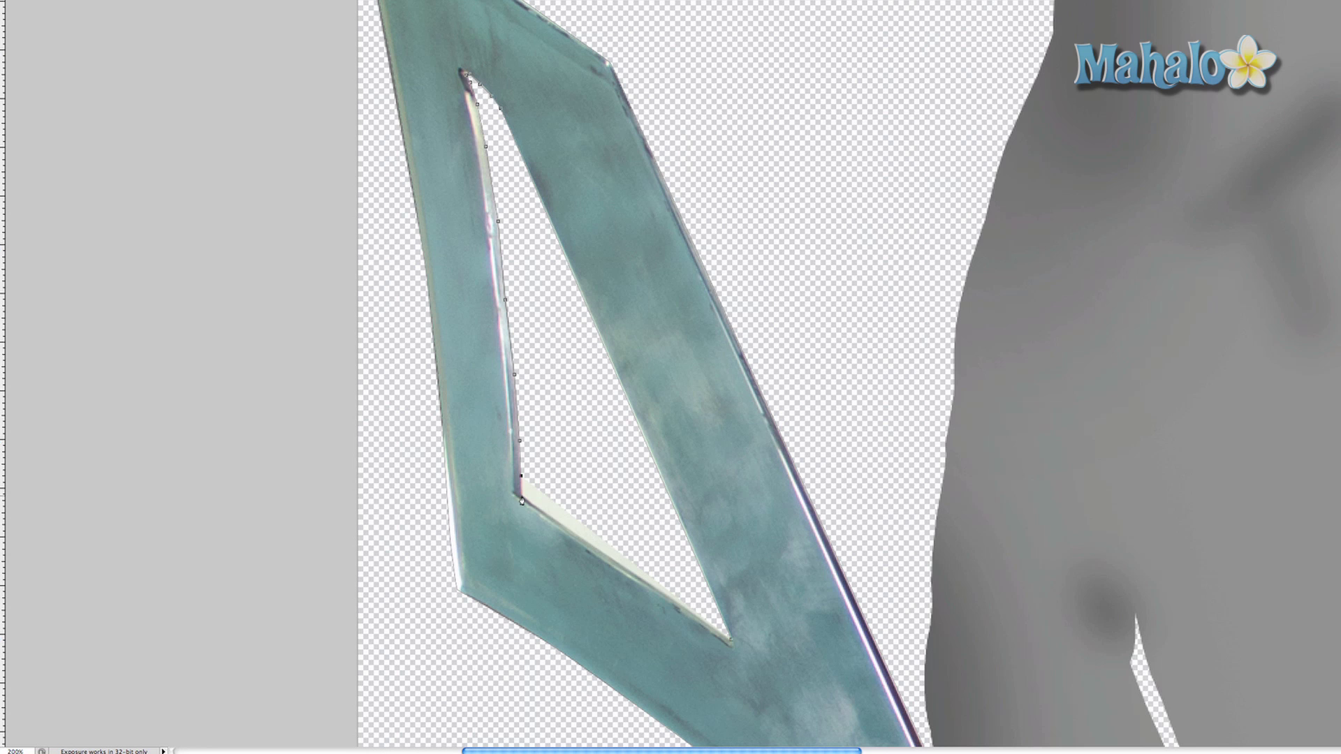
- Trace the inner opening's bottom edge and close the path to cut the opening out of the sword mask
click(607, 559)
click(731, 640)
key(super+minus)
key(super+minus)
key(super+minus)
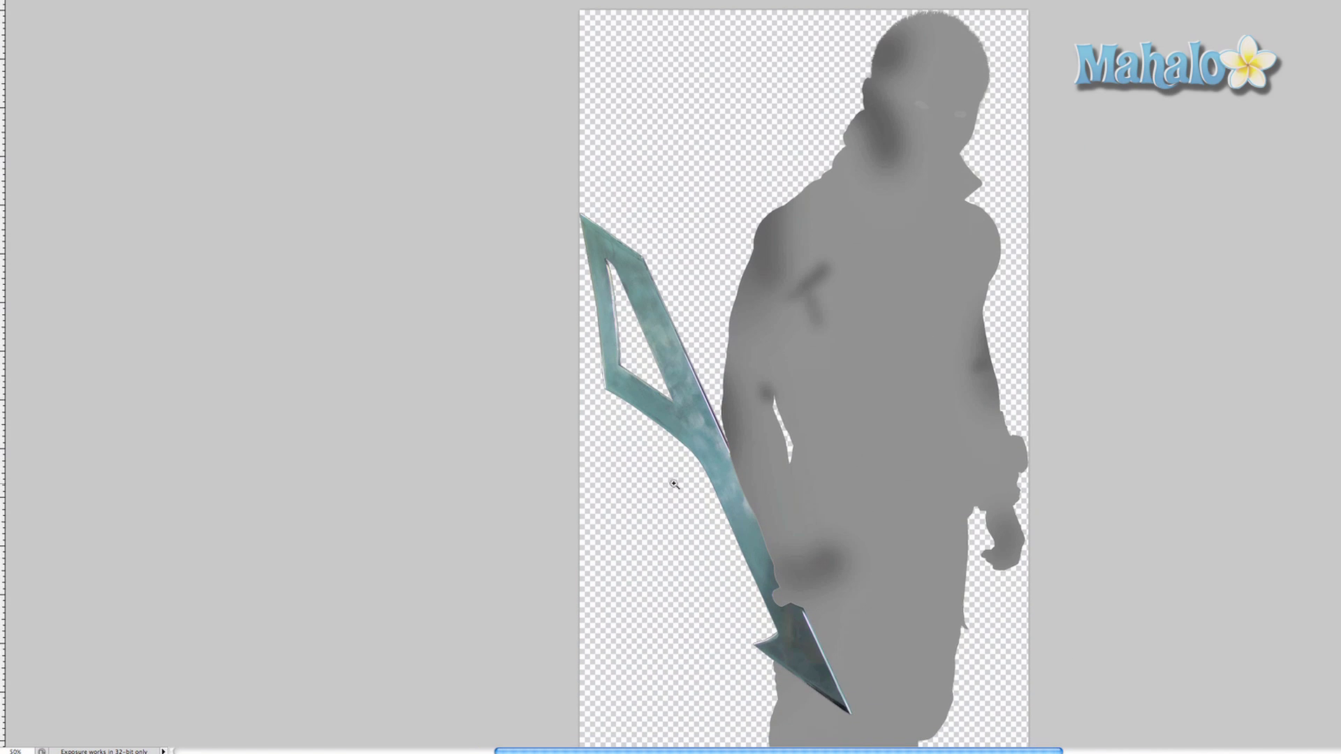
scroll(673, 485, down, 2)
scroll(674, 483, down, 2)
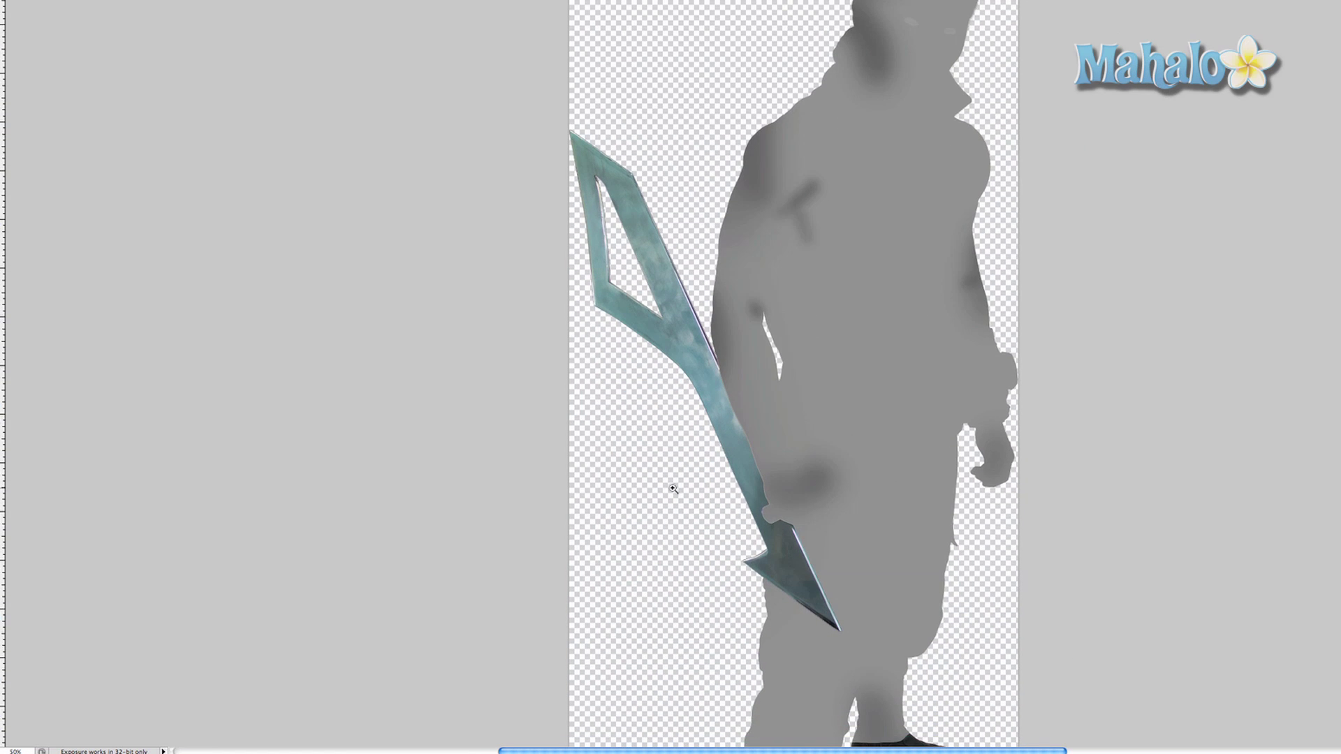
scroll(675, 484, down, 1)
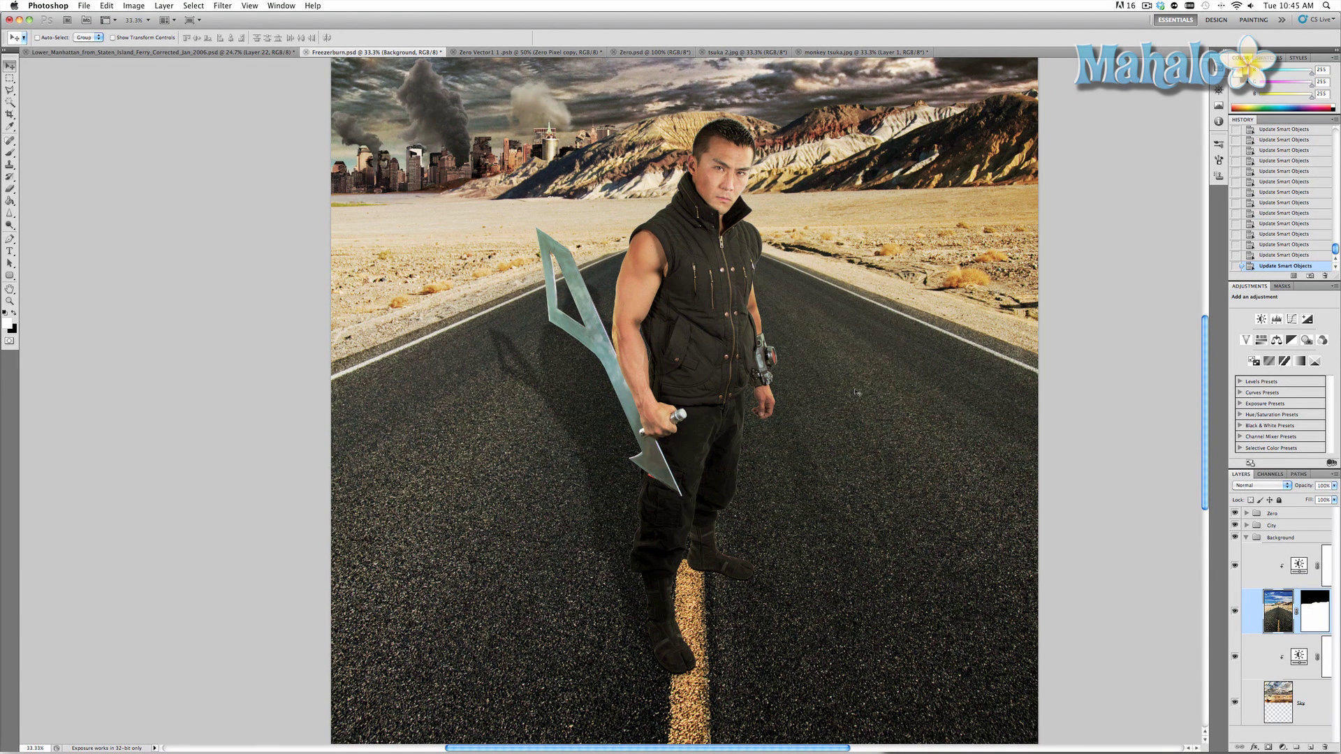
- Copy the road background layer from Freezerburn.psd into the Zero Vector document
click(546, 52)
drag(728, 338, 748, 346)
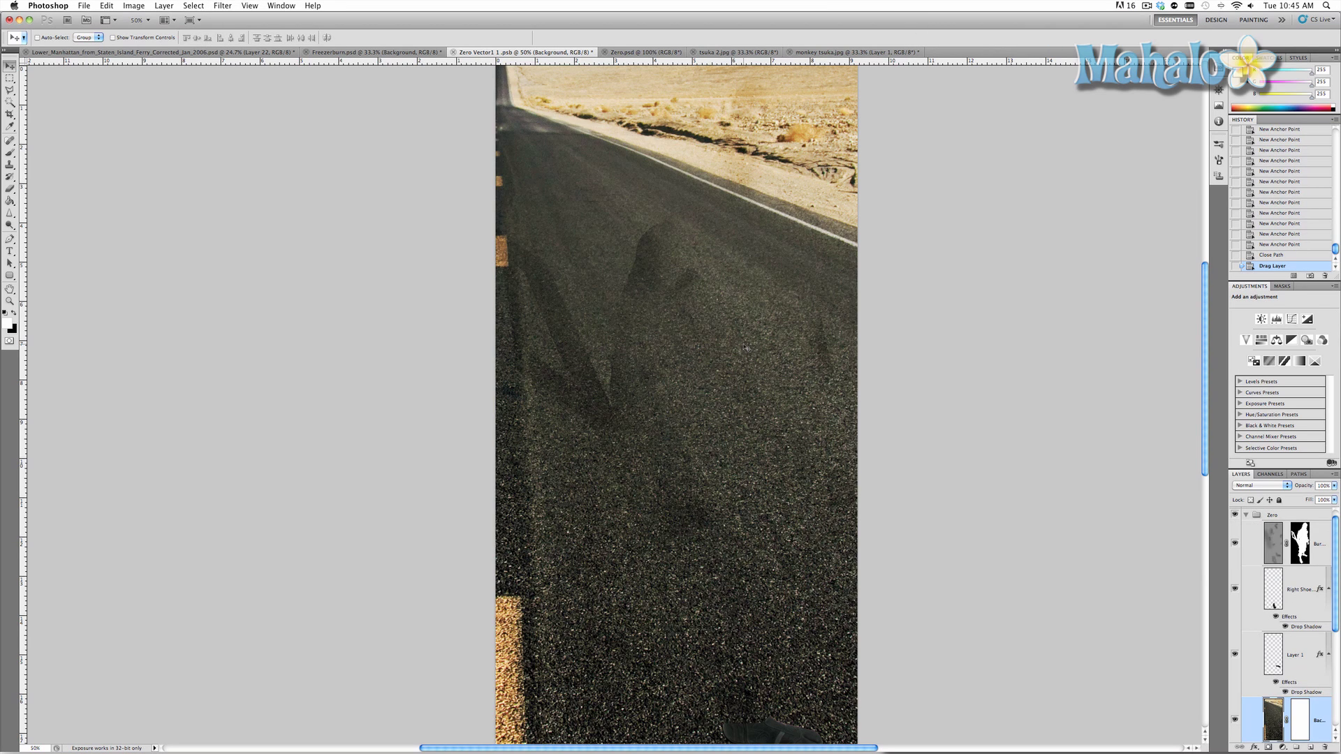
- Delete the white layer mask from the copied Background road layer
scroll(797, 357, down, 2)
scroll(1269, 589, down, 5)
click(1298, 636)
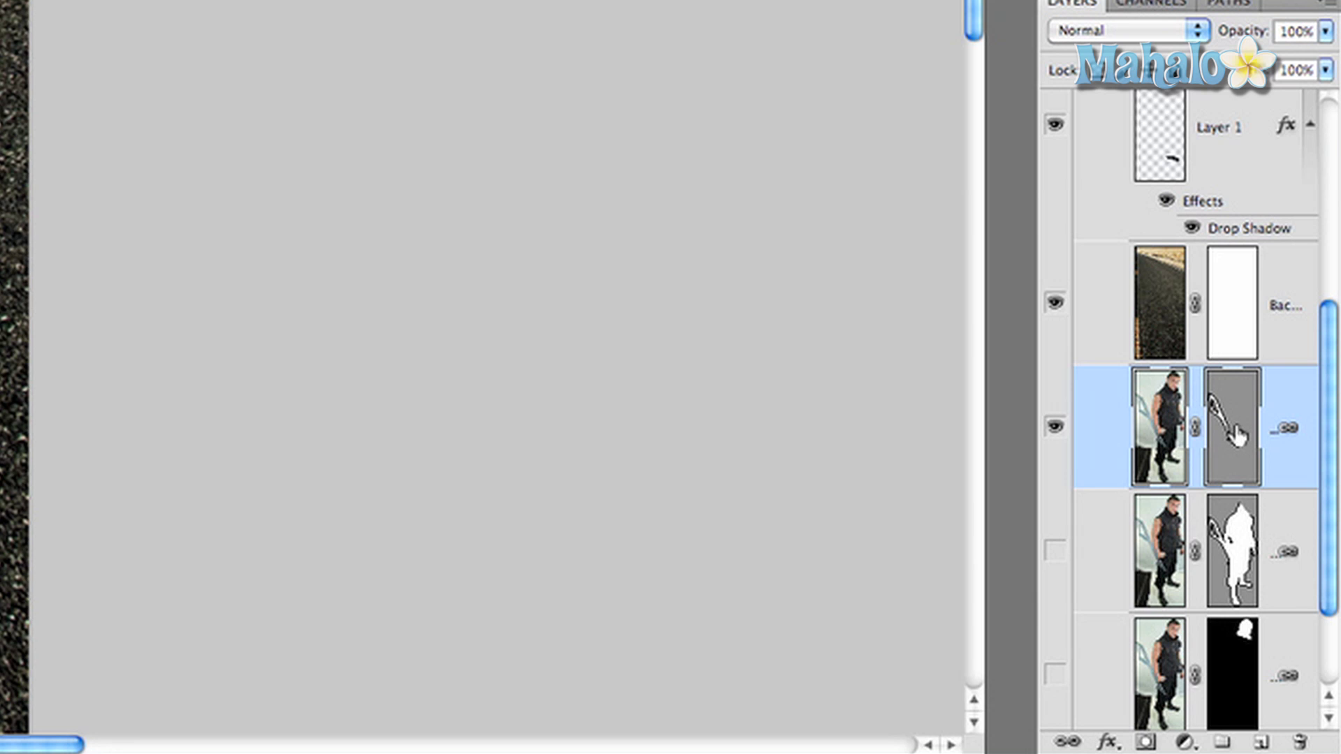
scroll(1196, 395, up, 5)
scroll(1196, 395, down, 5)
click(1154, 297)
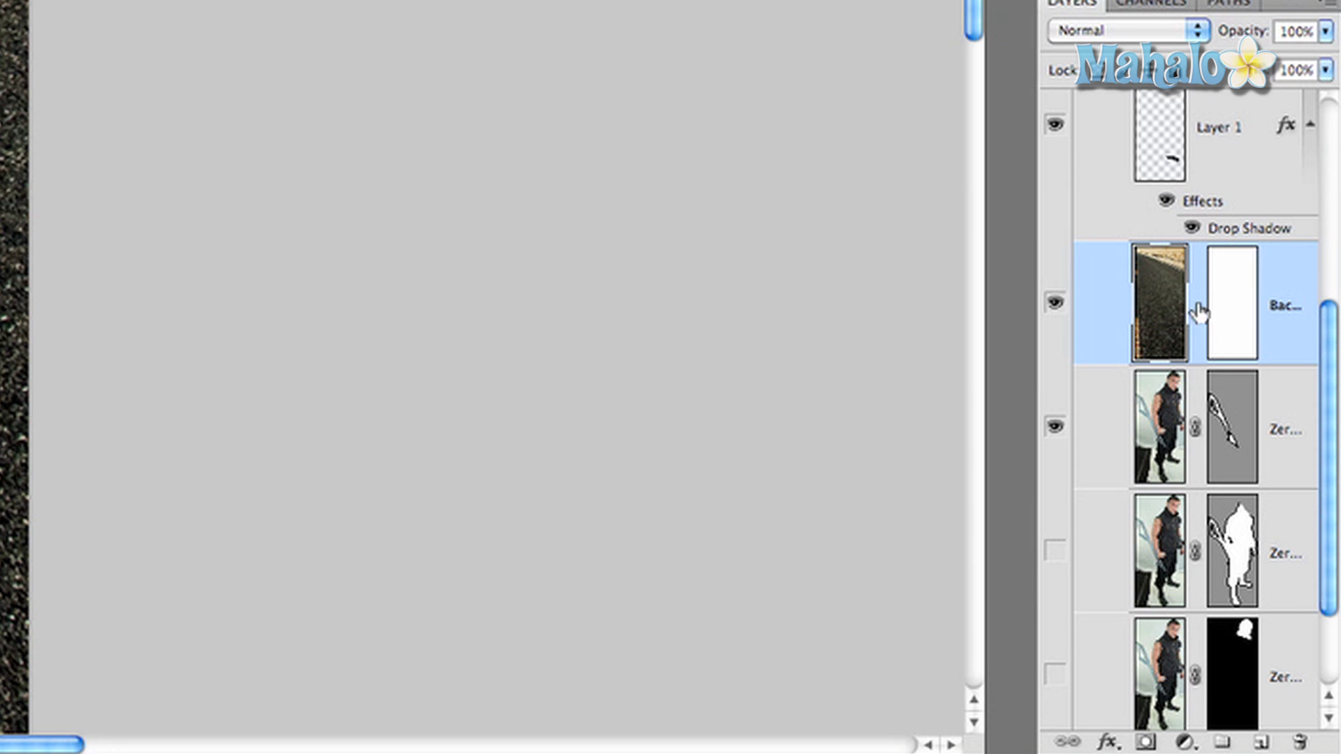
click(1229, 303)
drag(1231, 303, 1301, 746)
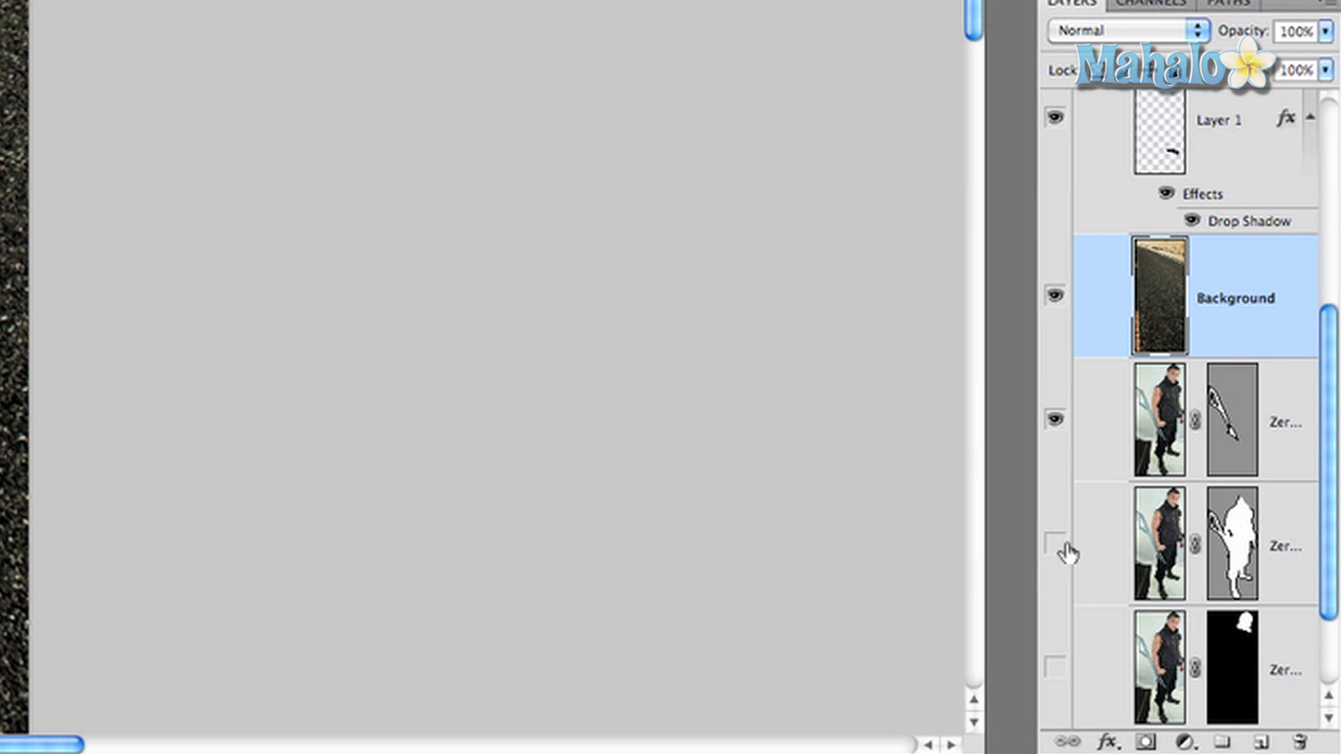
- Add a sword-shaped layer mask to the Background road layer and set its opacity to 20%
click(1146, 744)
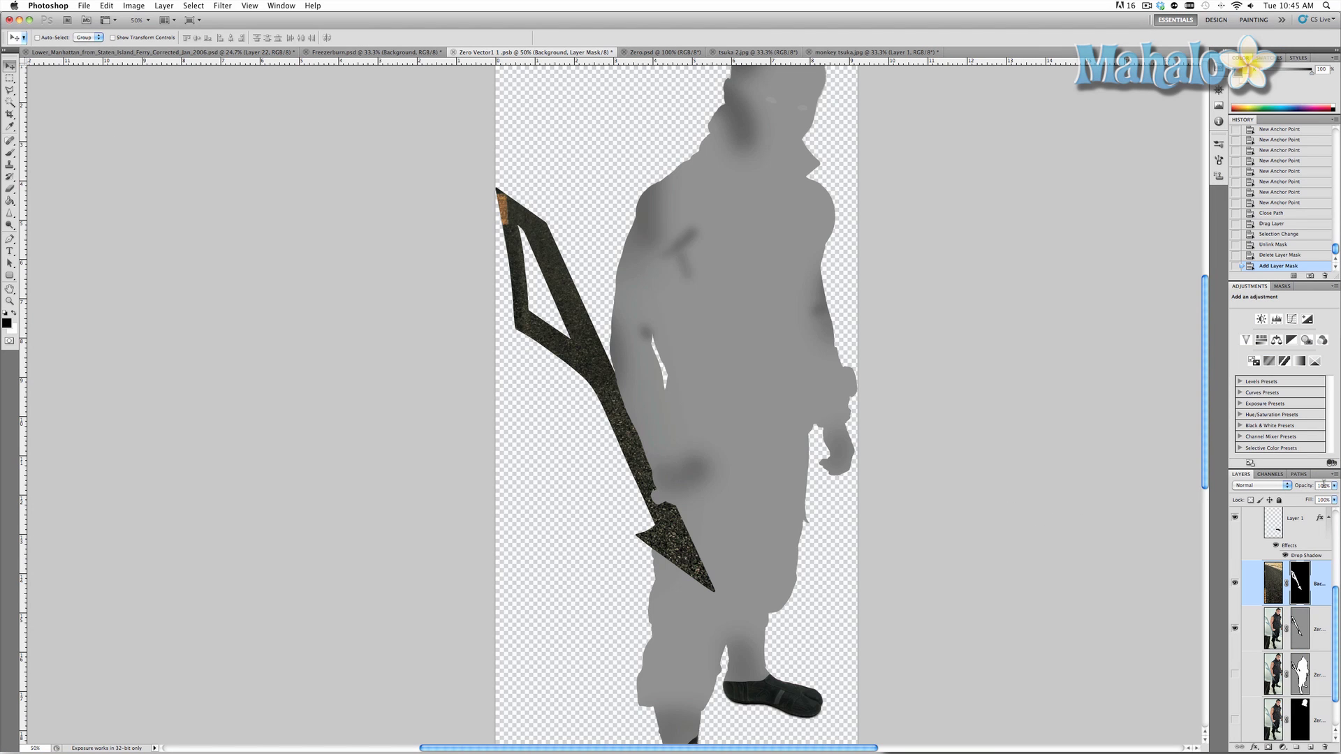
text(20)
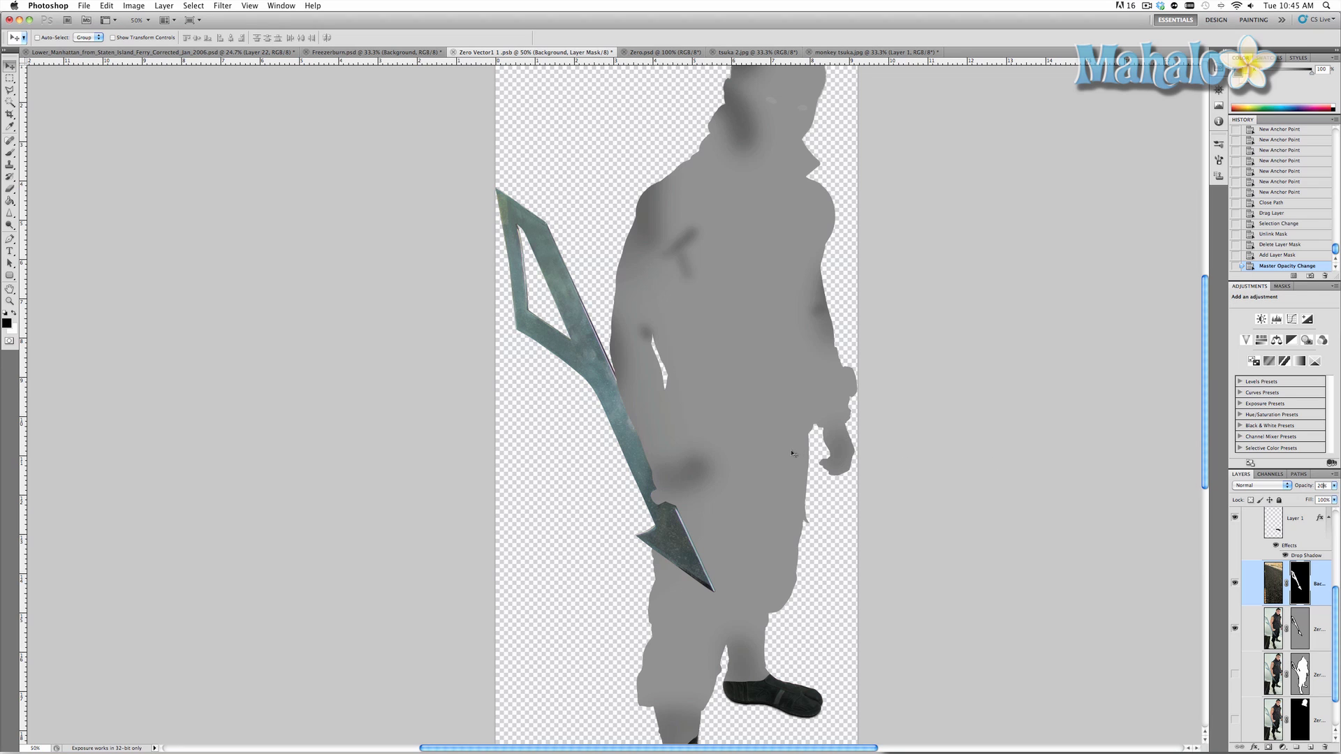
- Select the Background road layer's image and unlink it from its layer mask
scroll(781, 454, left, 5)
scroll(781, 454, down, 2)
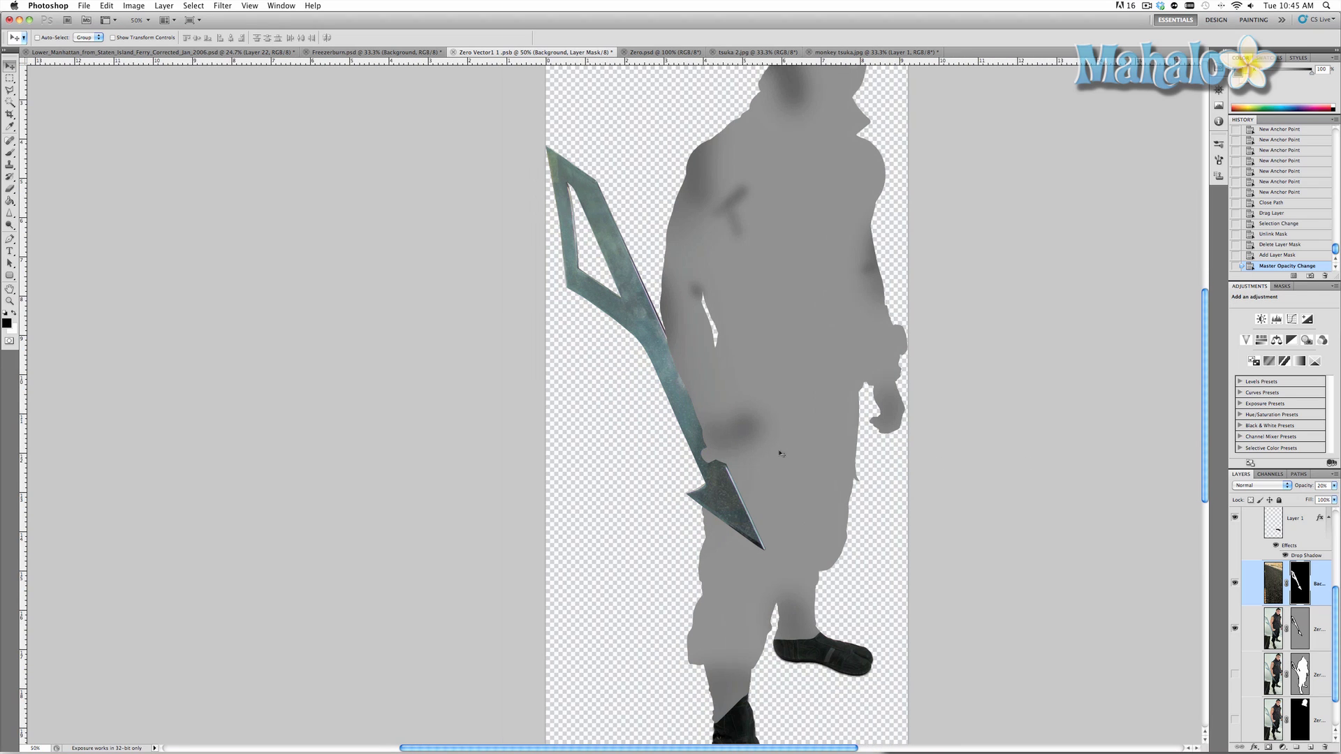
scroll(781, 454, left, 1)
scroll(781, 455, down, 1)
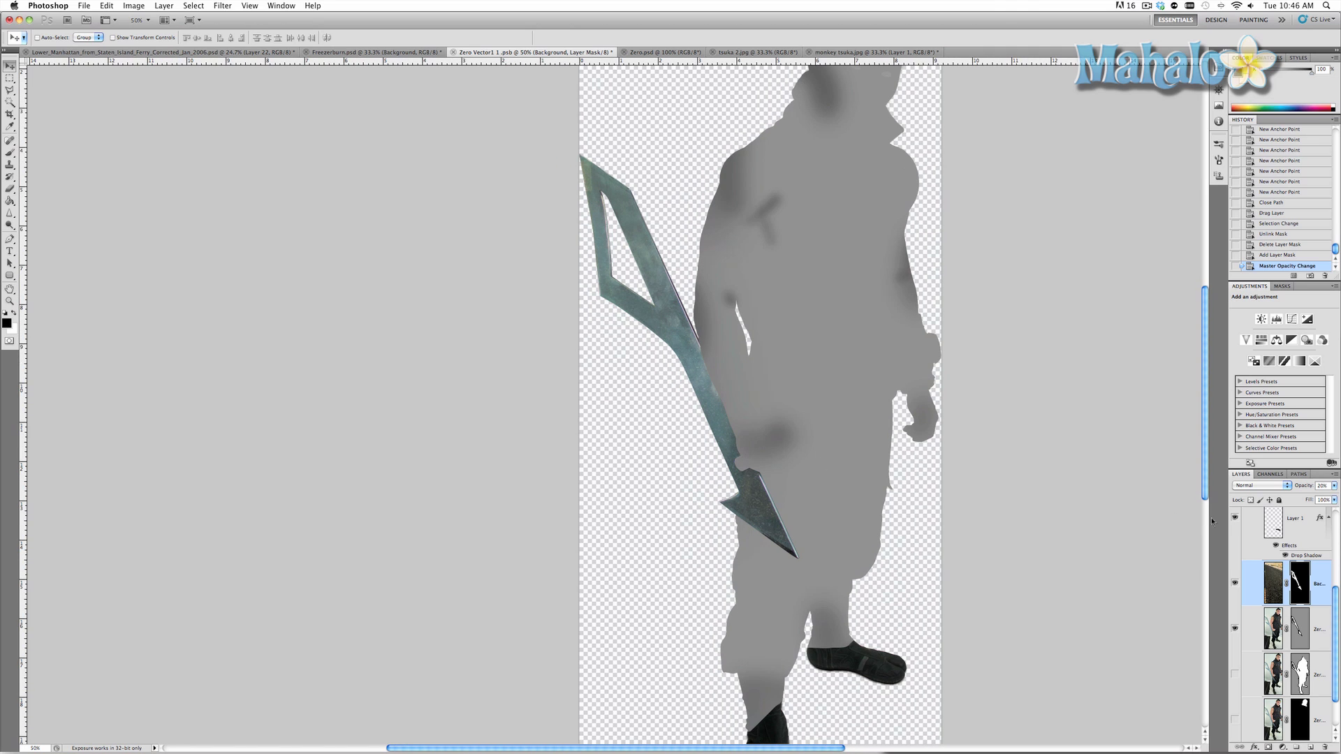
click(1269, 577)
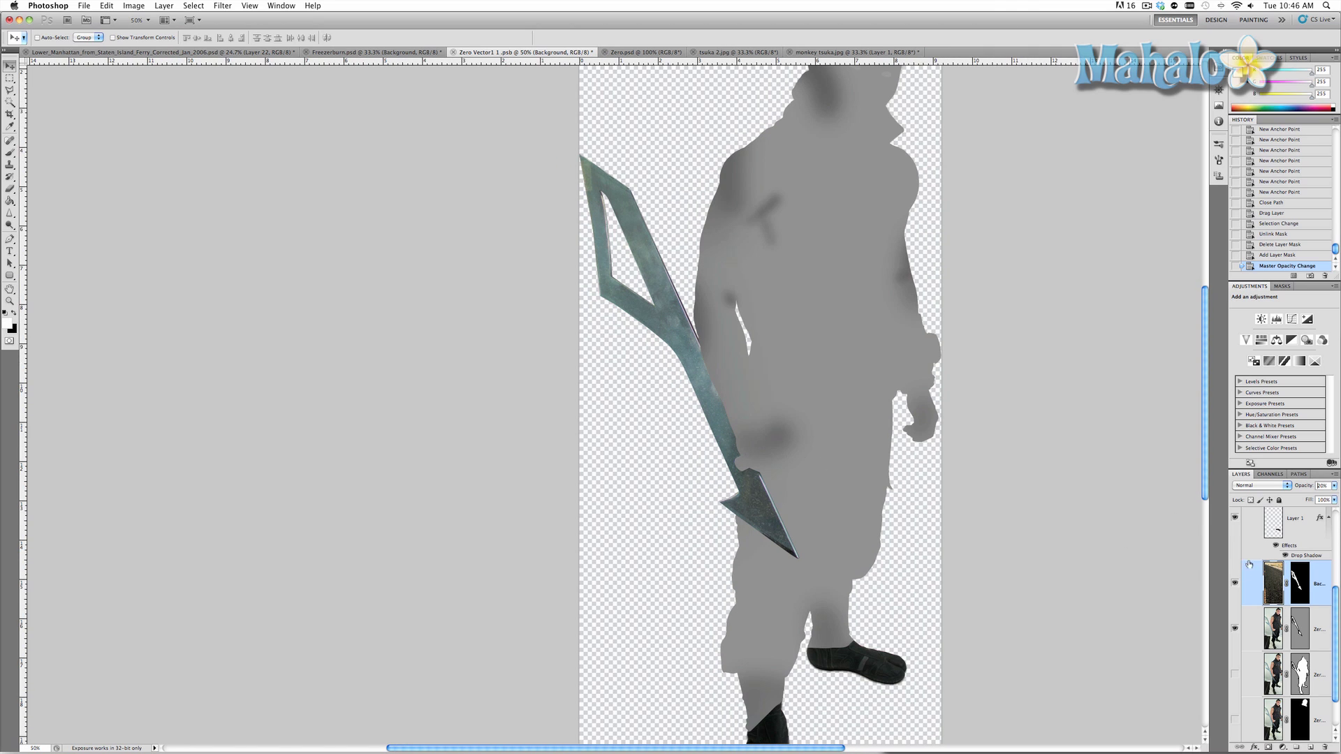
click(1287, 584)
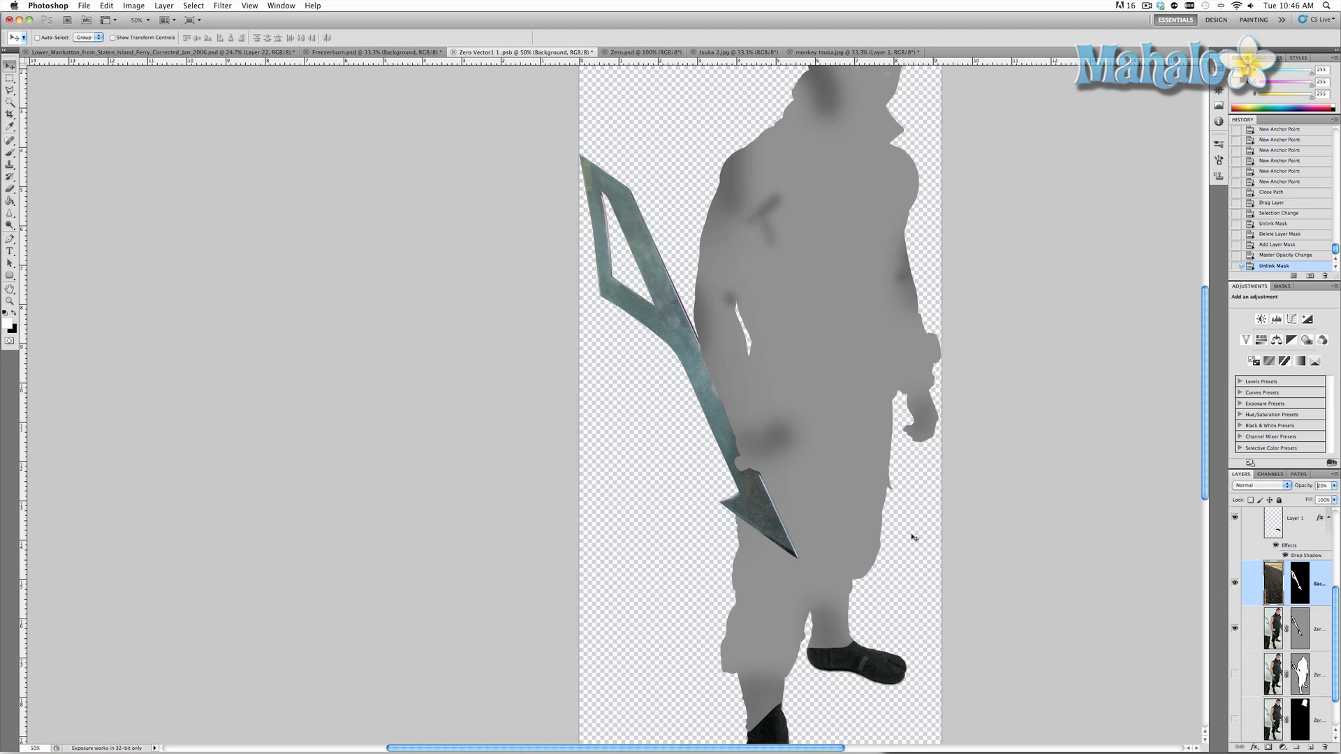
- Scale down the unlinked road image over the figure and distort it to lean along the sword's angle, leaving the mask in place
key(super+t)
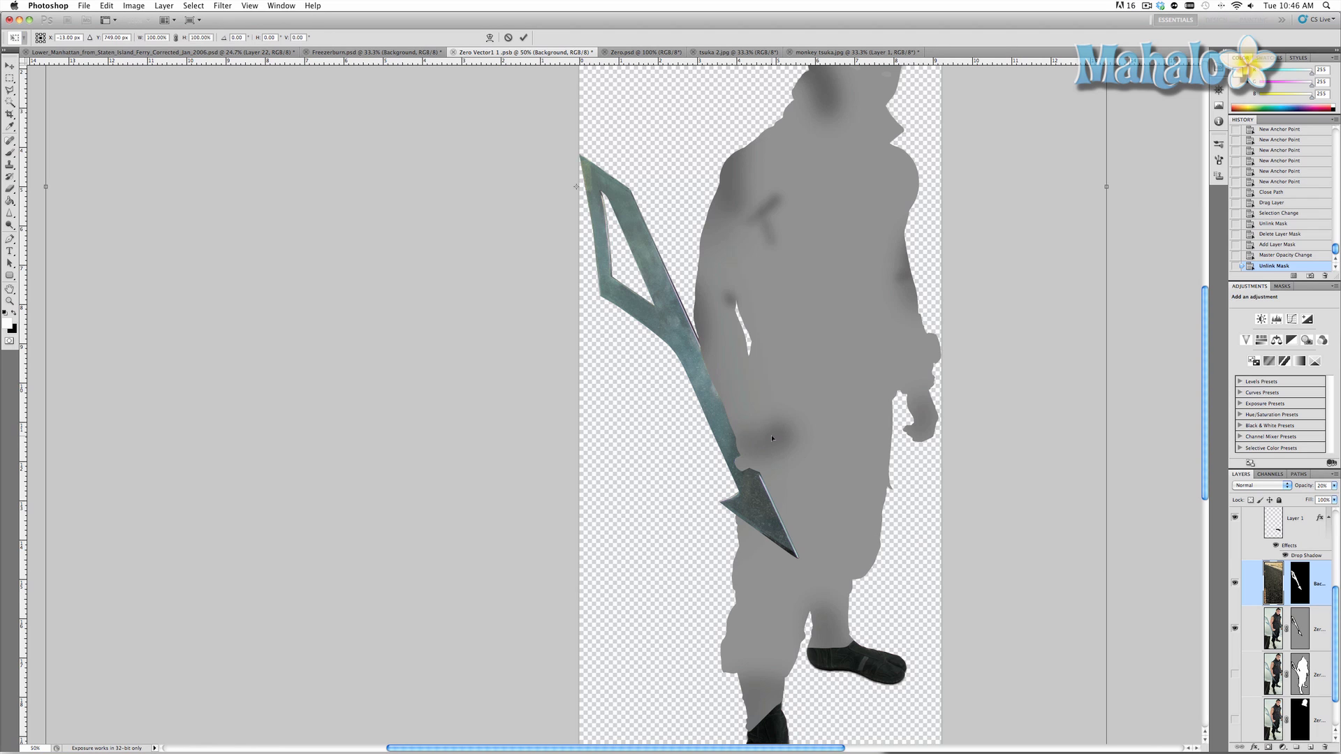
scroll(772, 438, down, 2)
key(super+0)
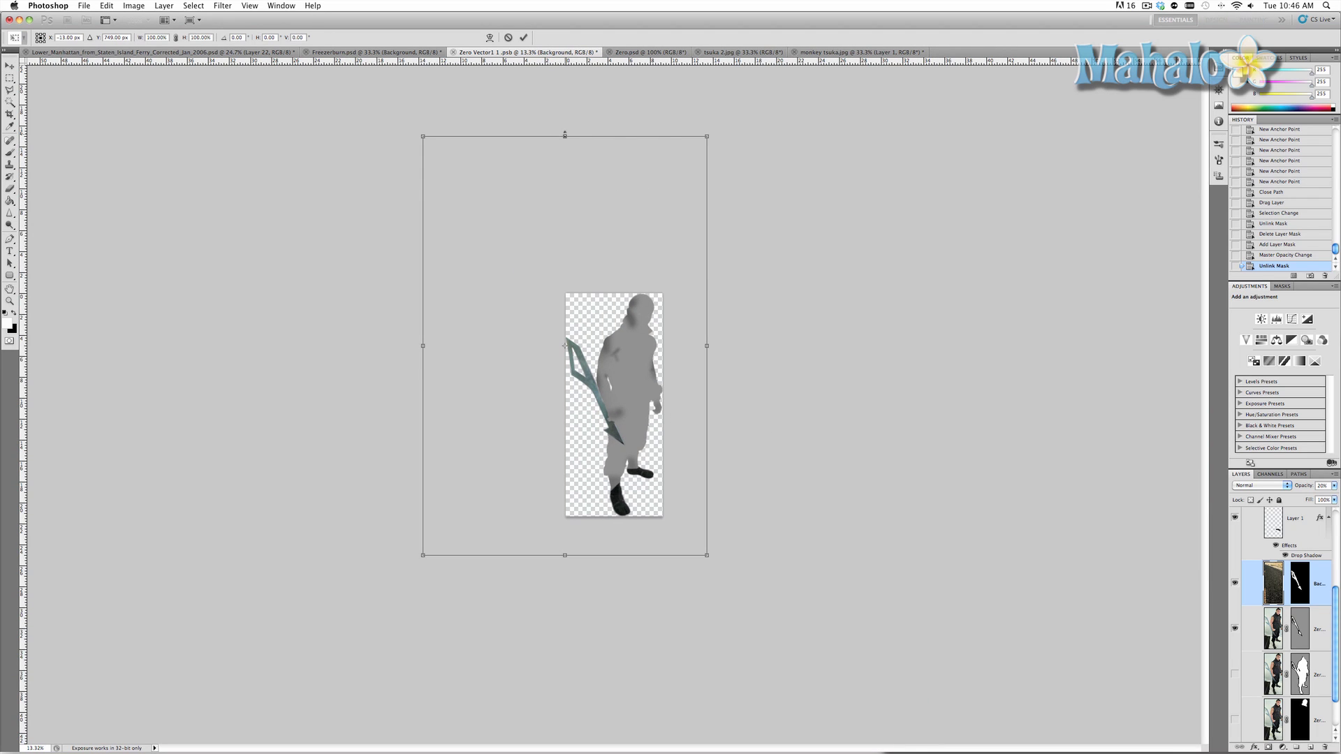
right_click(614, 421)
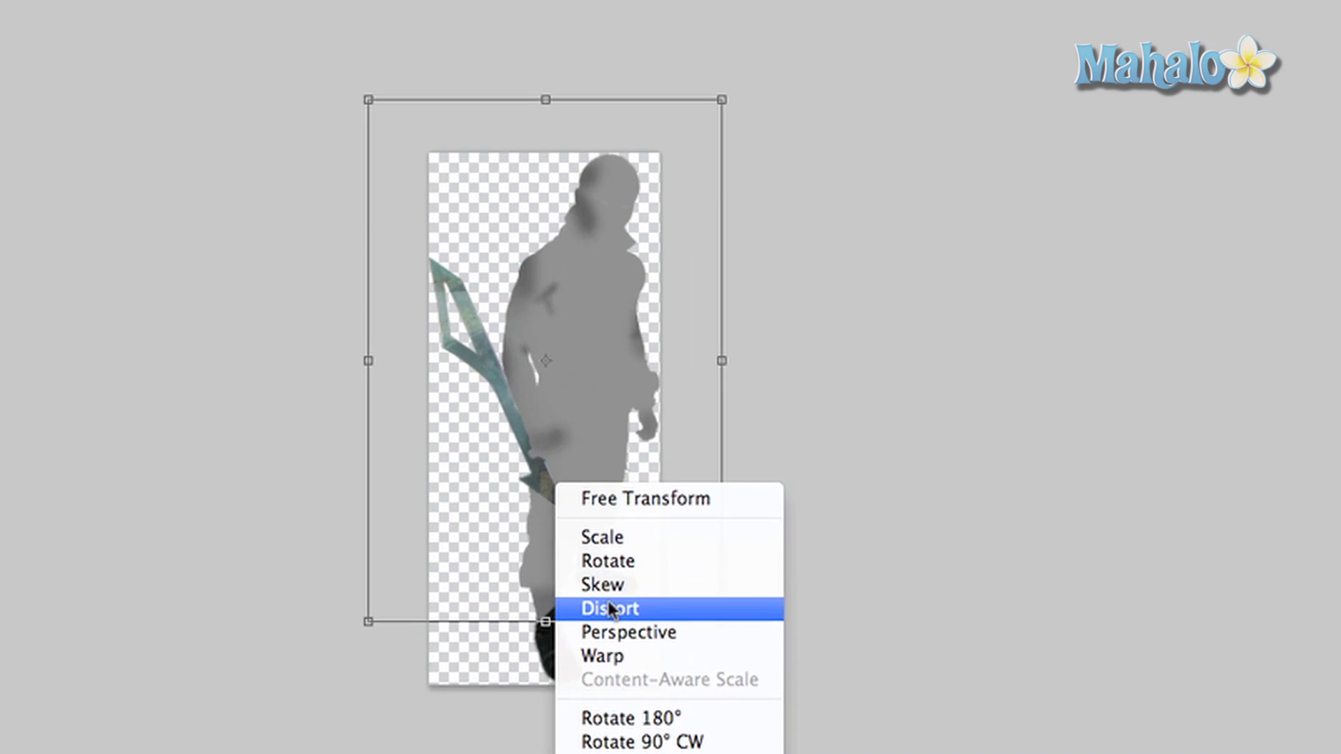
click(595, 660)
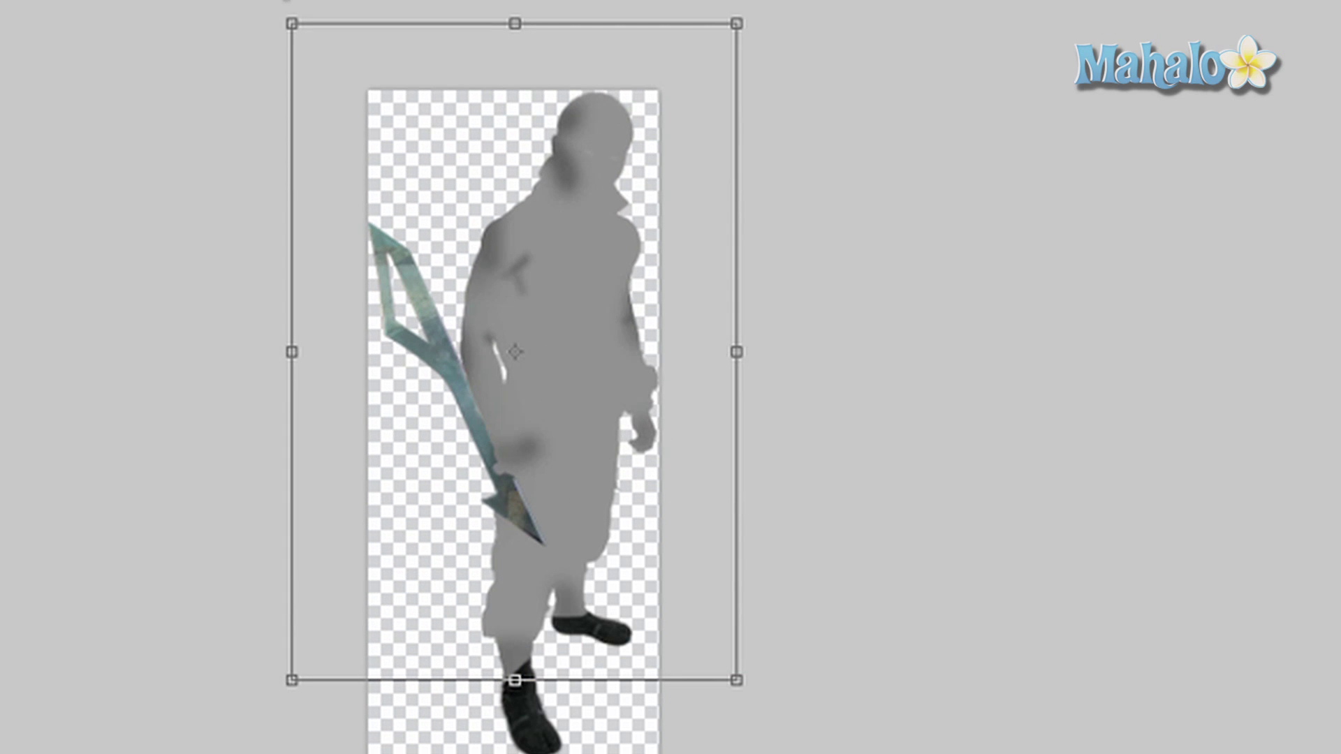
drag(296, 29, 257, 117)
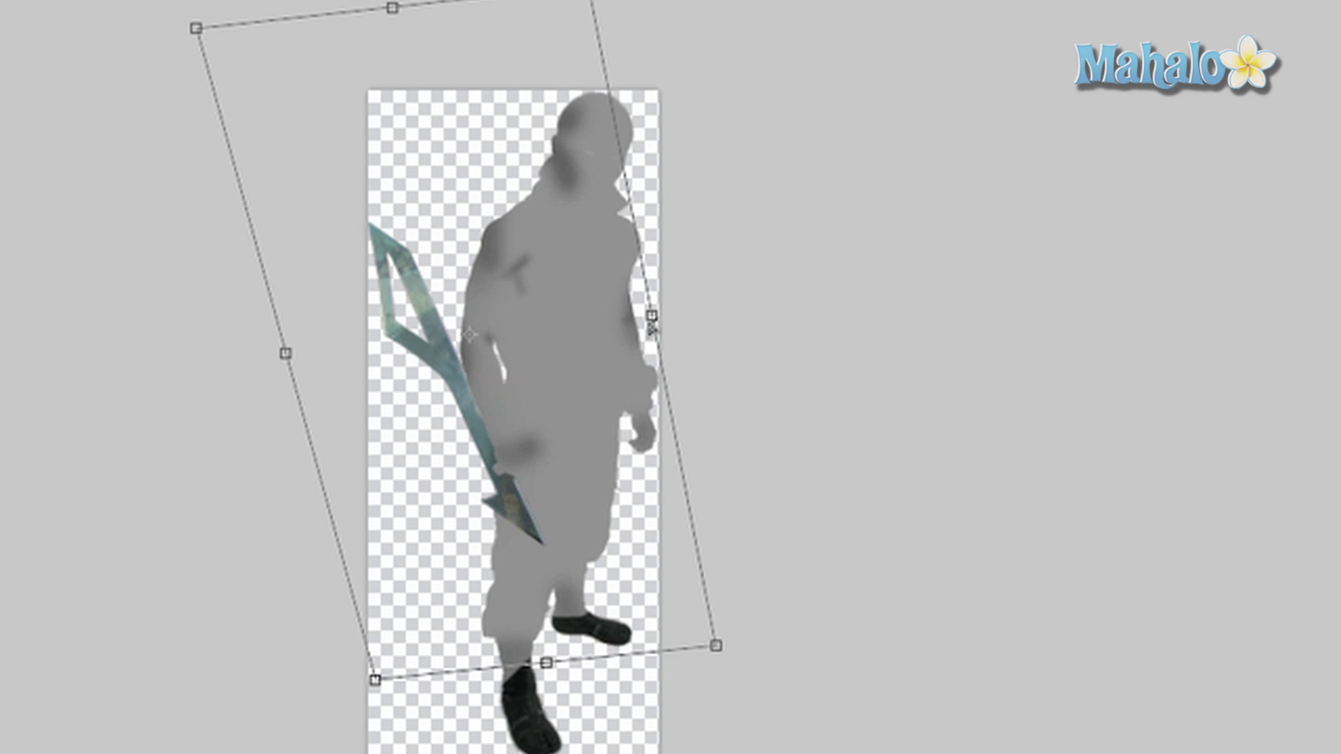
mouse_move(652, 323)
mouse_down()
mouse_move(677, 300)
mouse_move(658, 299)
mouse_up()
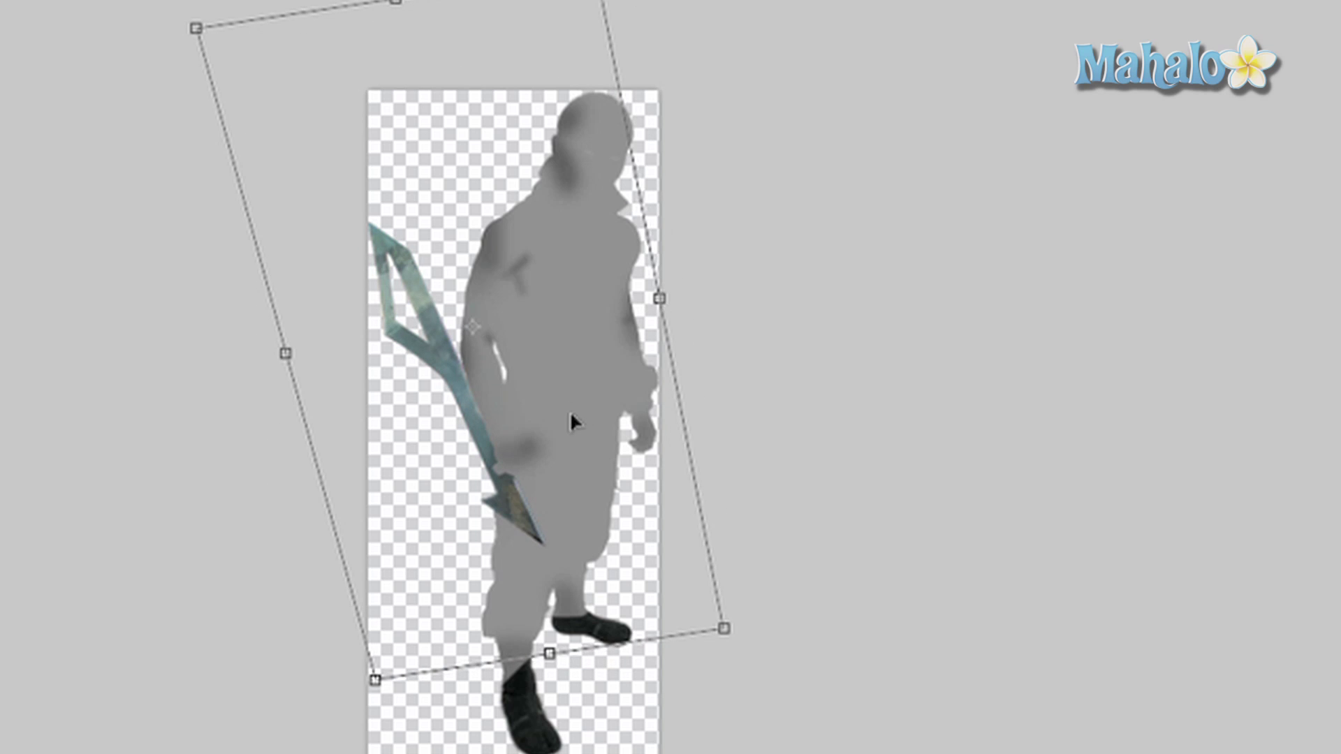
drag(570, 415, 557, 410)
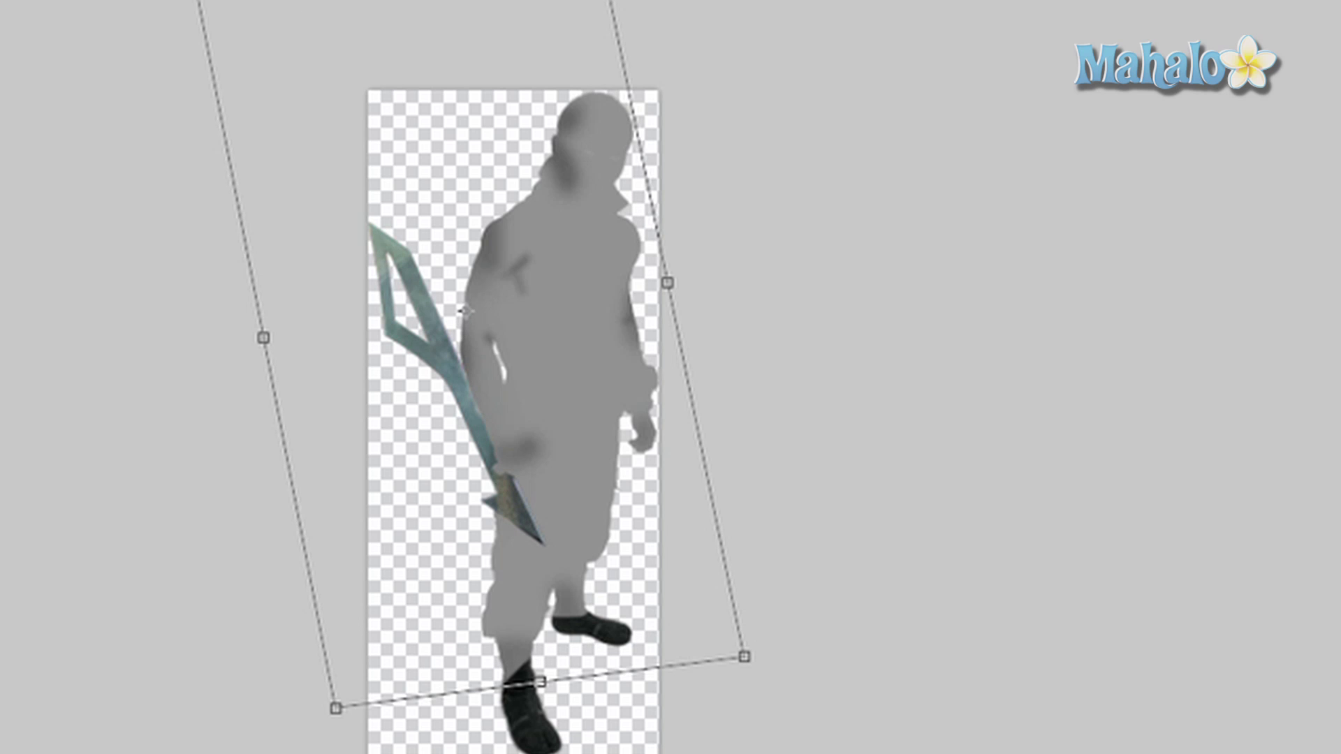
key(Escape)
- Show the hidden character layers beneath the sword and save the Zero Vector smart object
key(z)
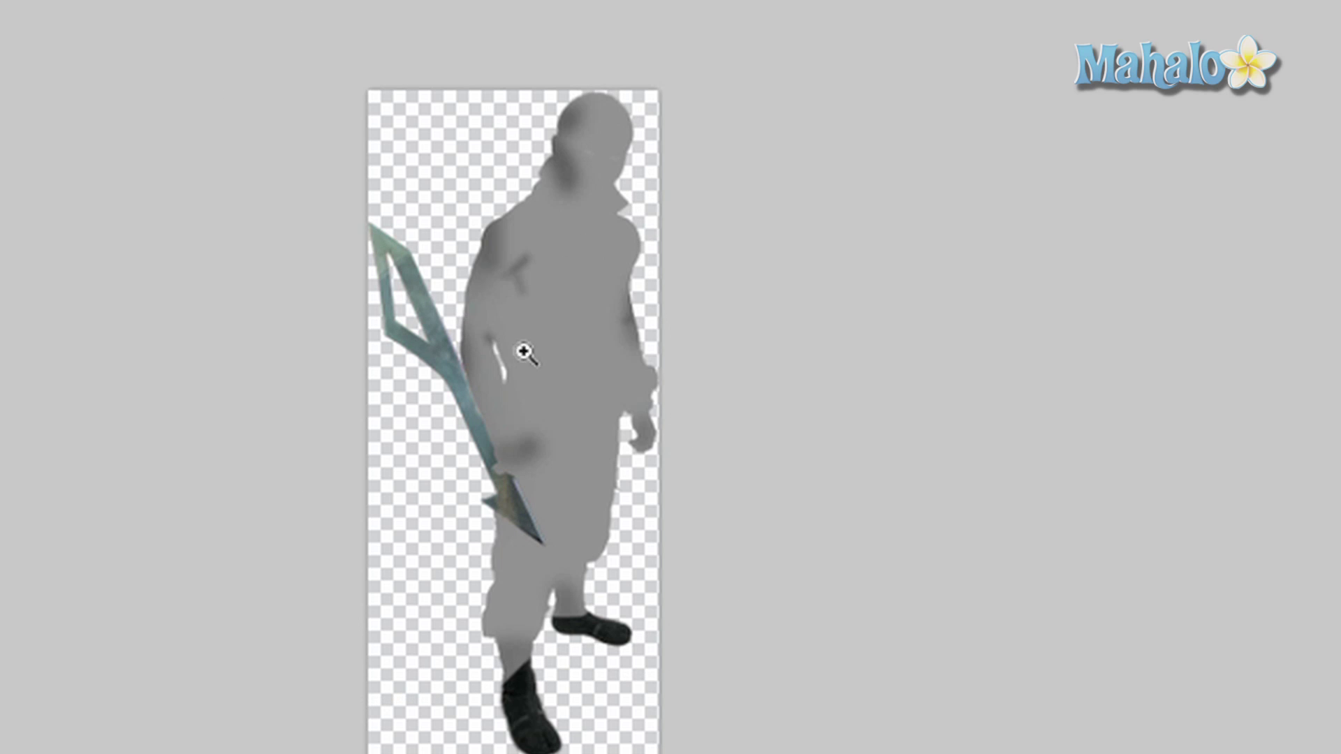
key(super+1)
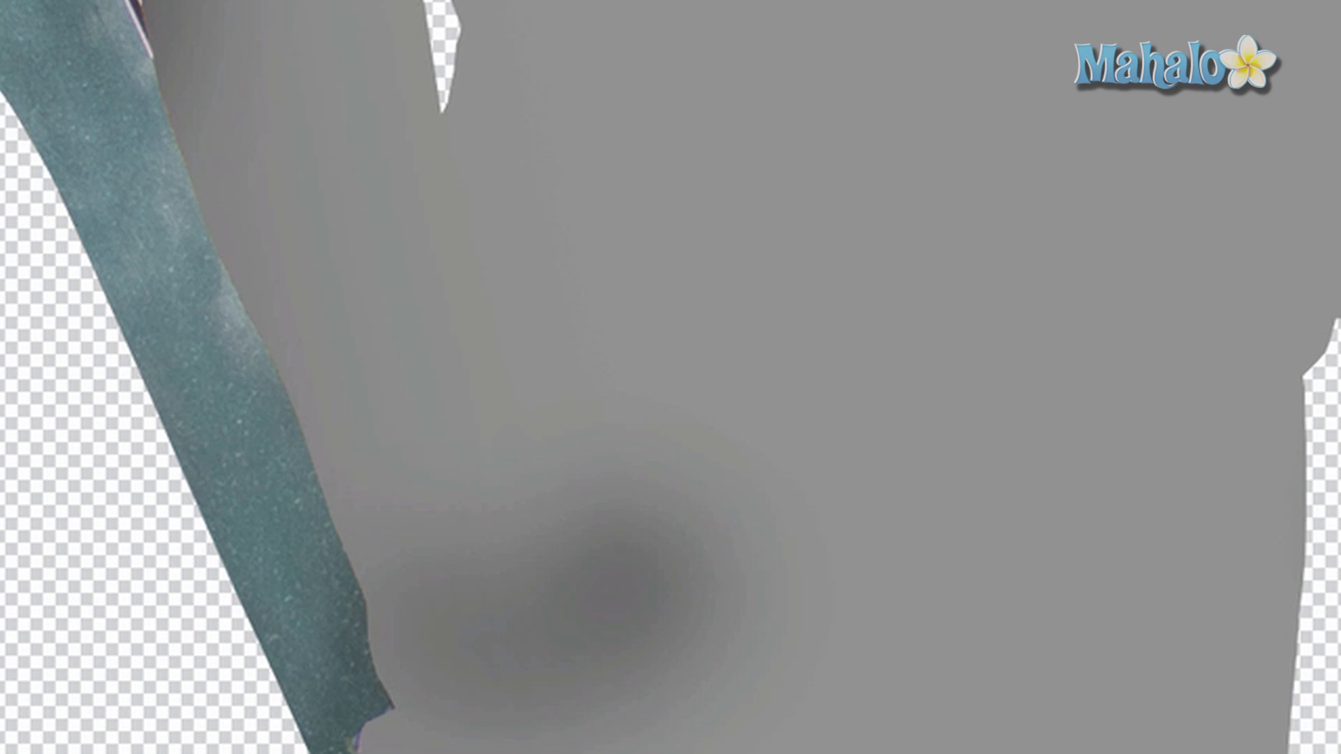
scroll(487, 234, right, 3)
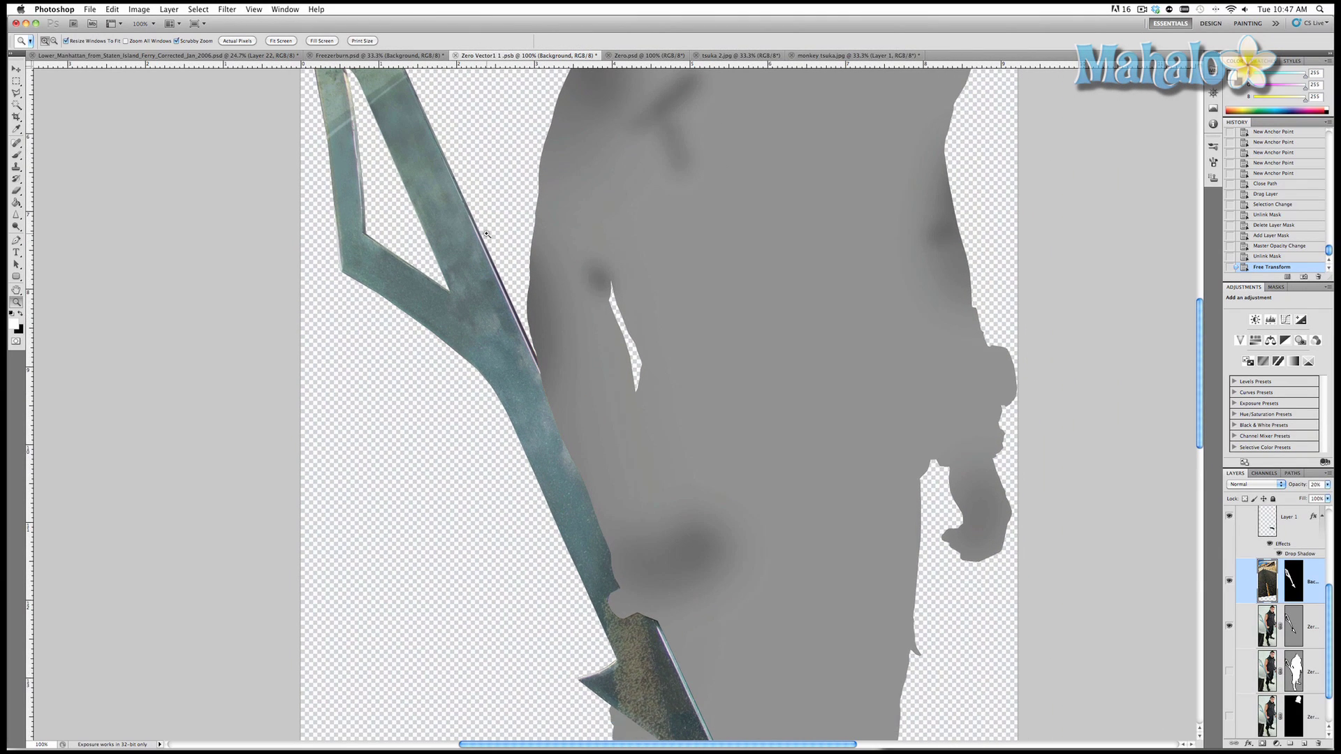
scroll(790, 308, down, 2)
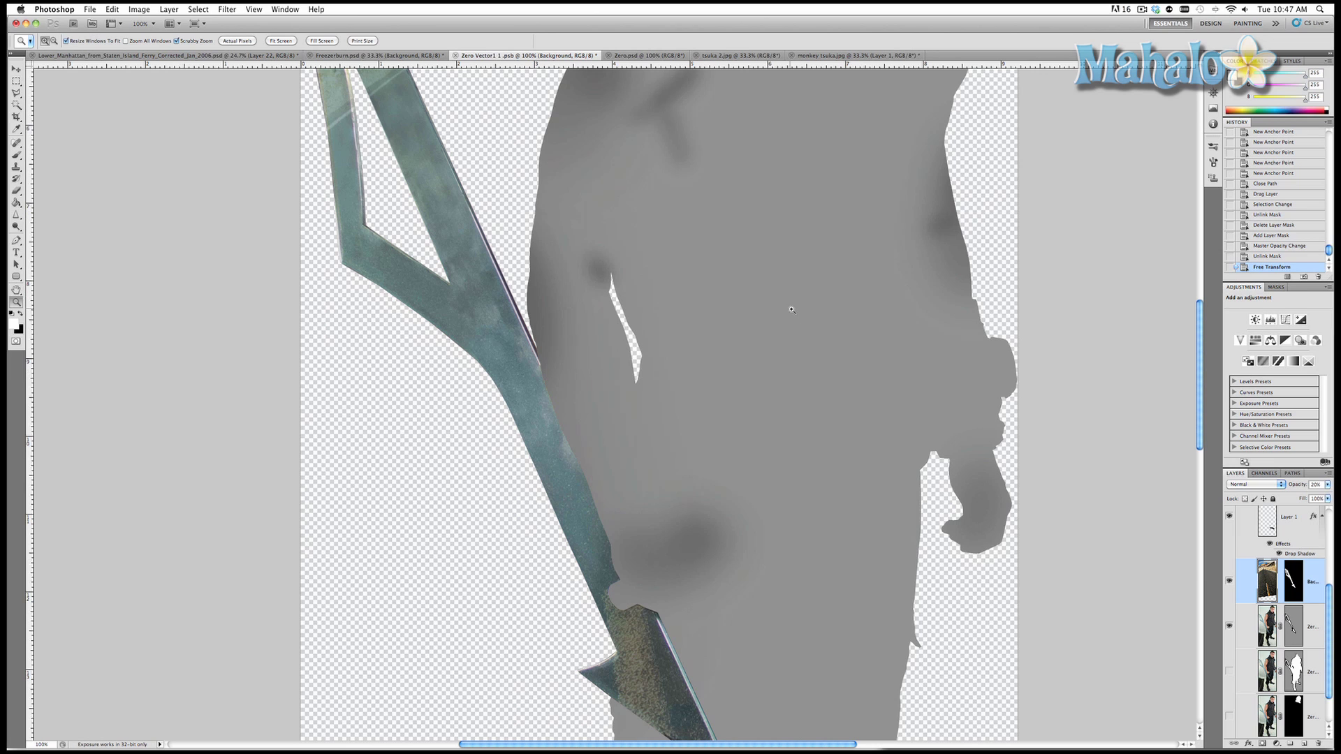
click(1229, 672)
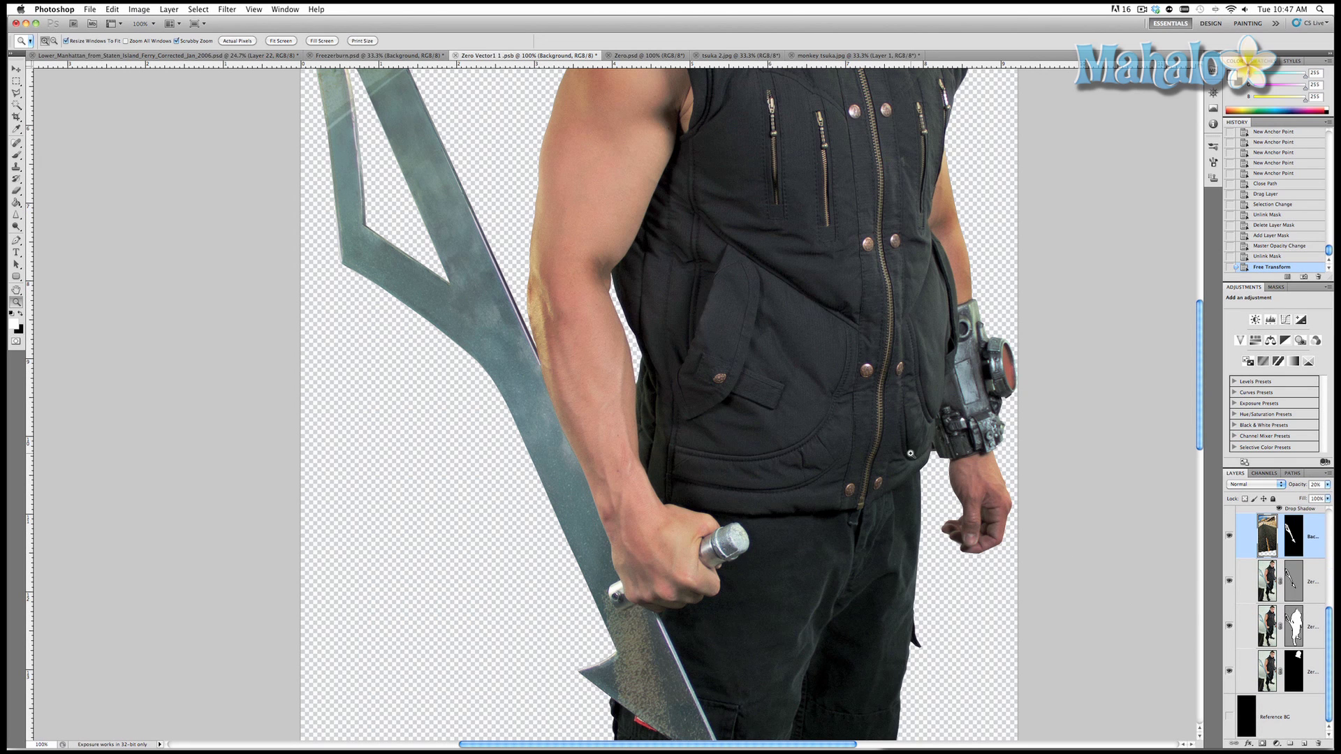
alt+click(853, 430)
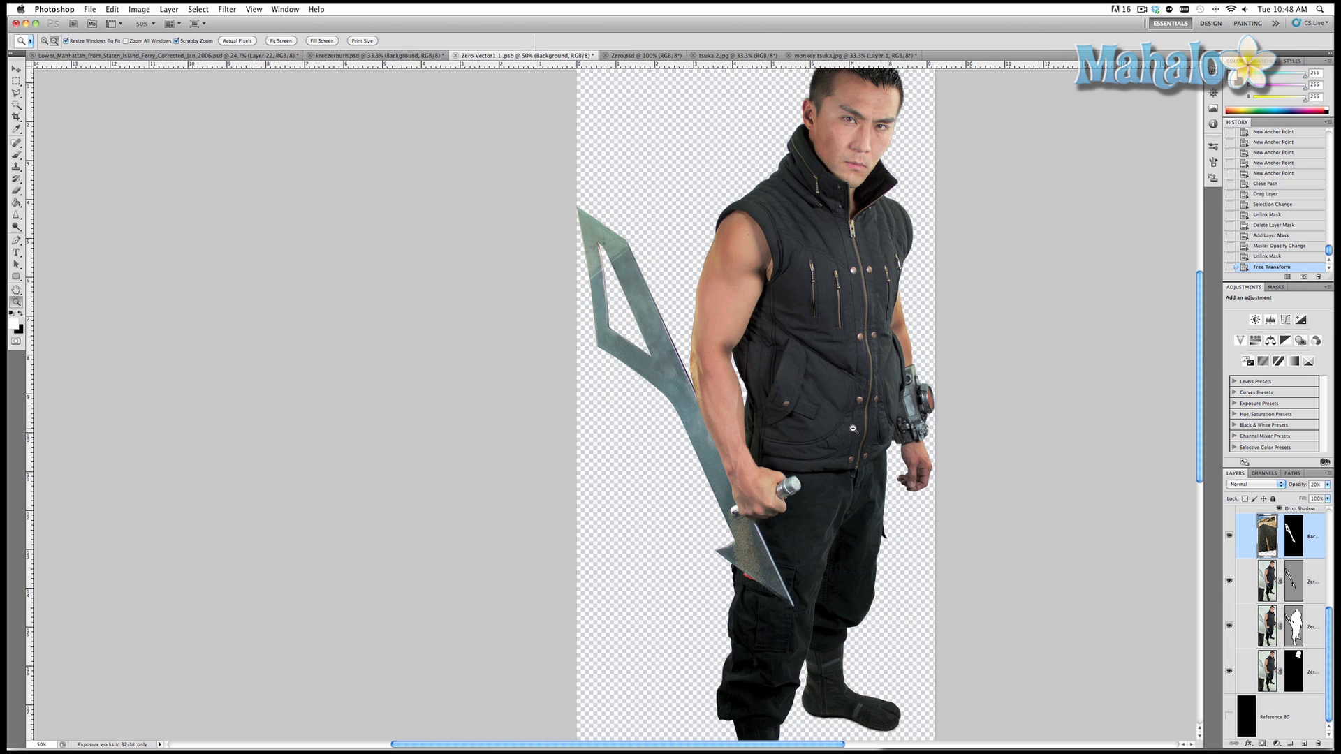
click(661, 409)
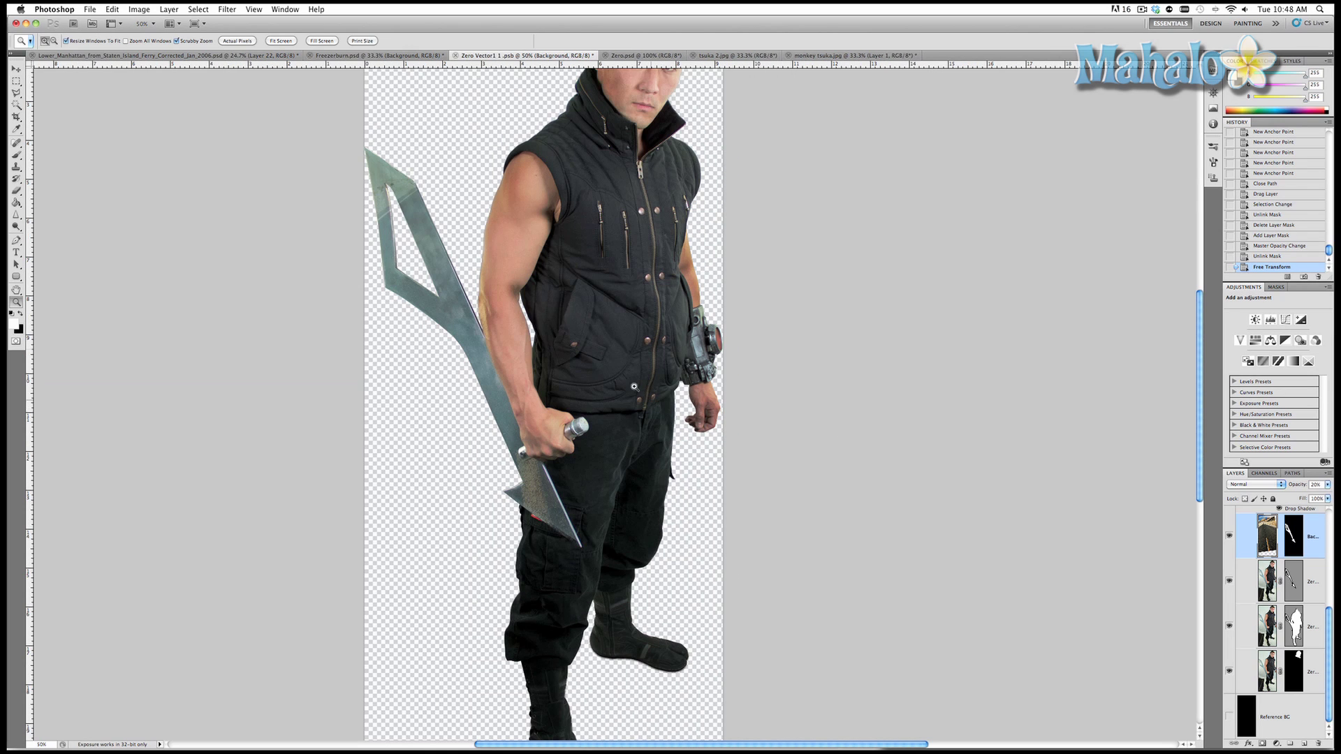
alt+click(551, 327)
key(super+s)
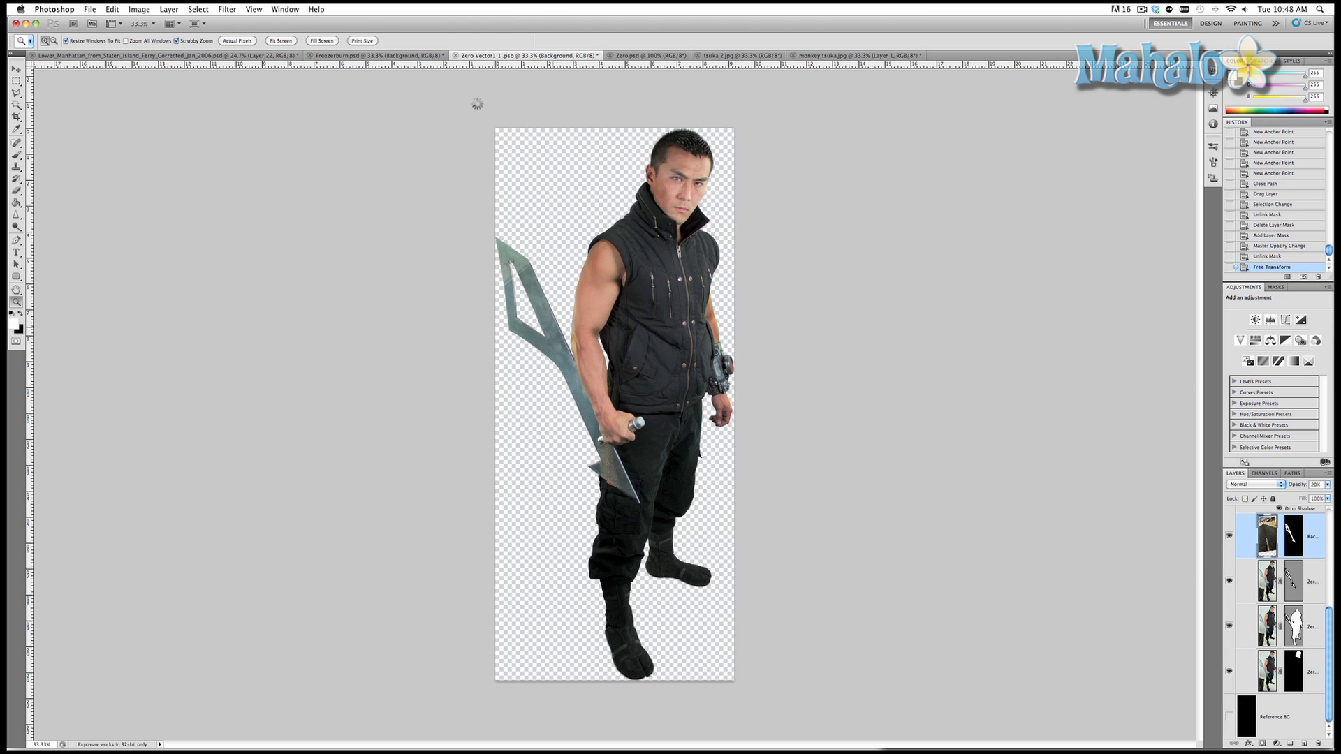
- Switch to Freezerburn.psd and compare the sword before and after the latest smart object update using the history states
click(406, 56)
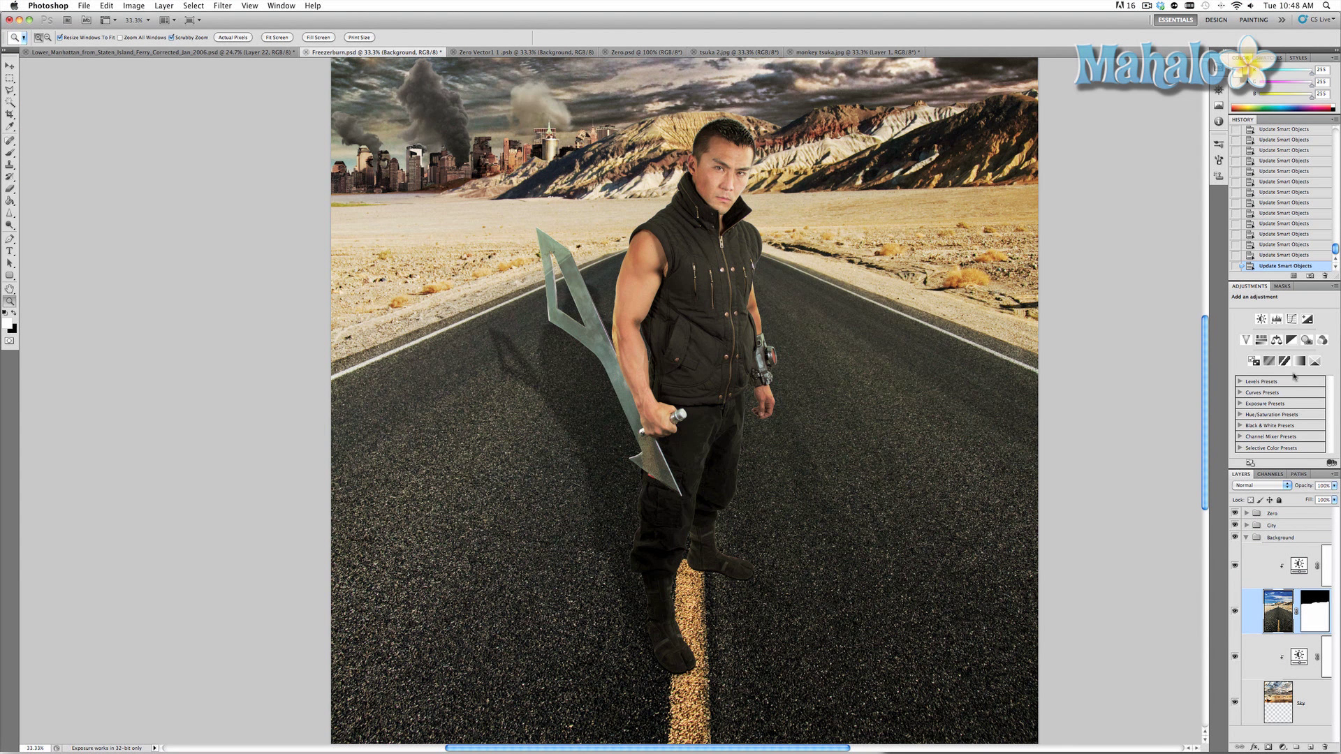
click(1263, 255)
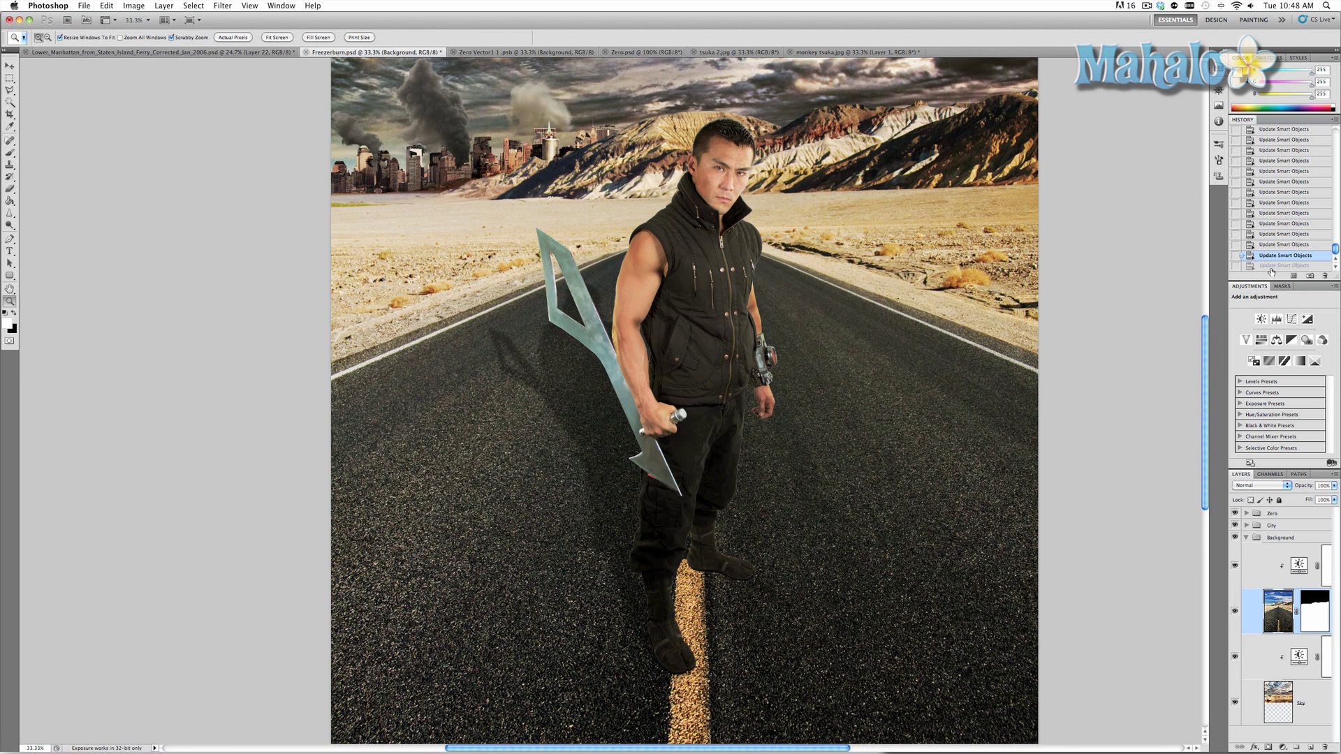
click(1267, 267)
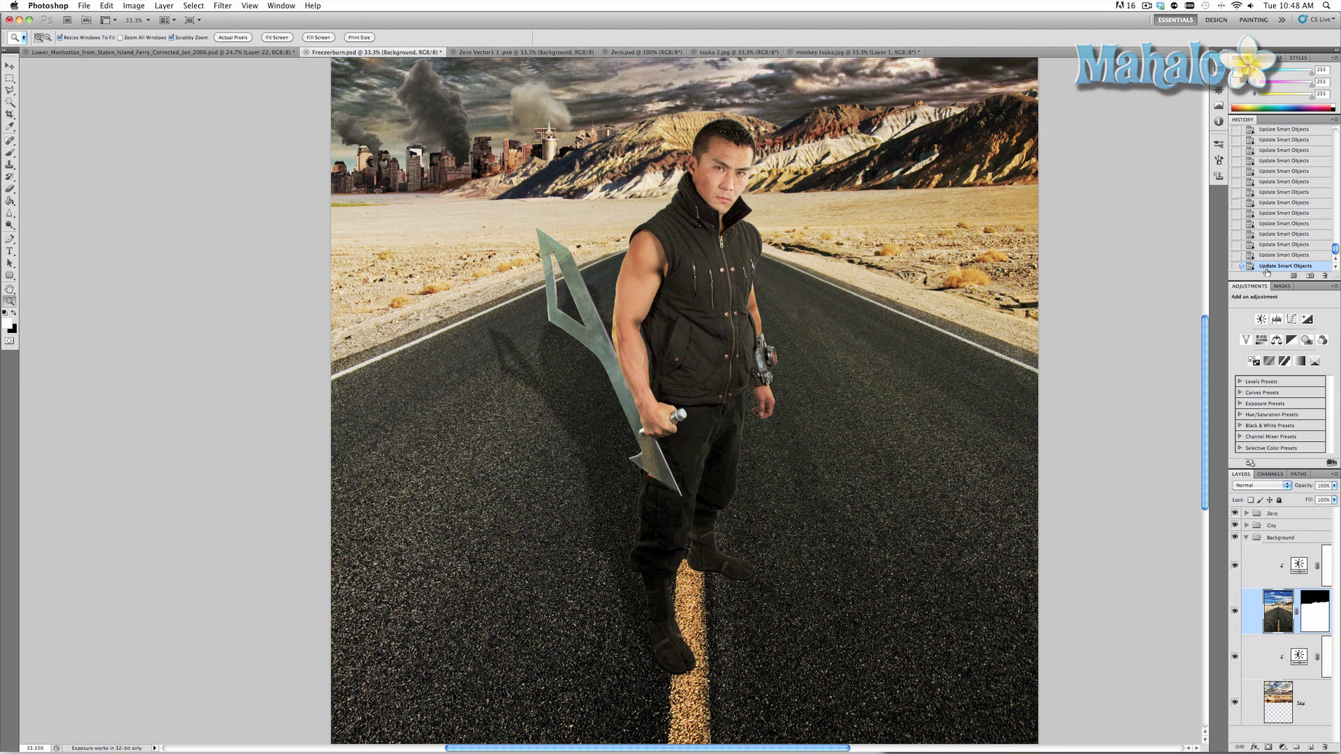